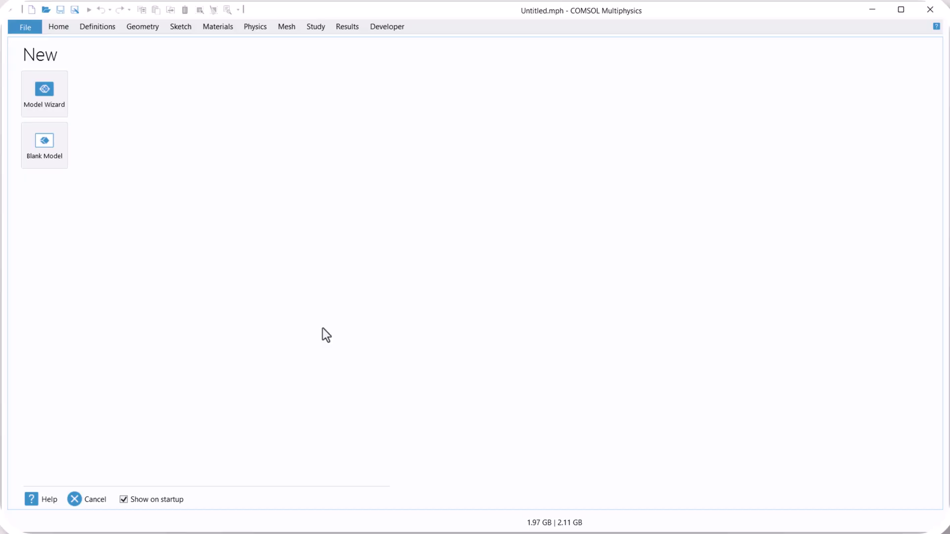
# Start a 2D model with Nonisothermal Flow > Laminar Flow physics and a Stationary study
pyautogui.click(48, 112)
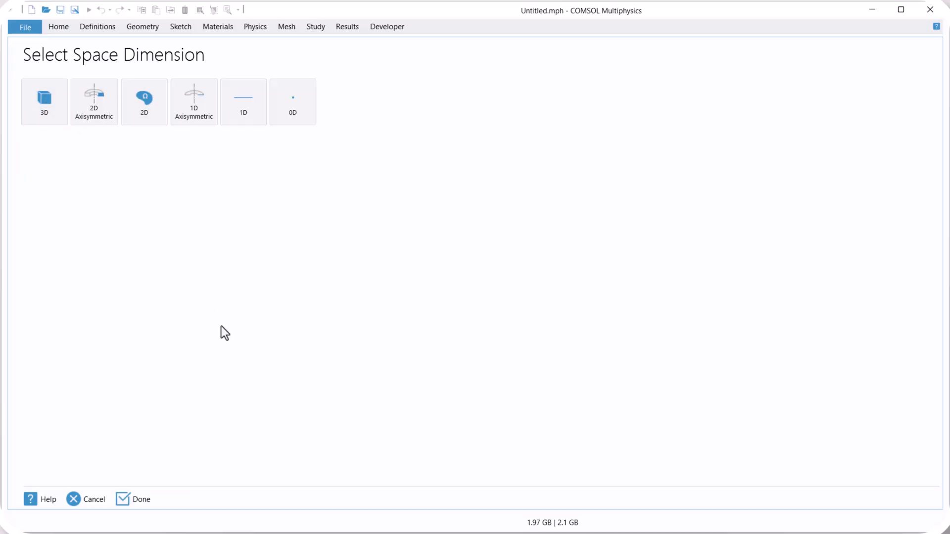
pyautogui.click(142, 113)
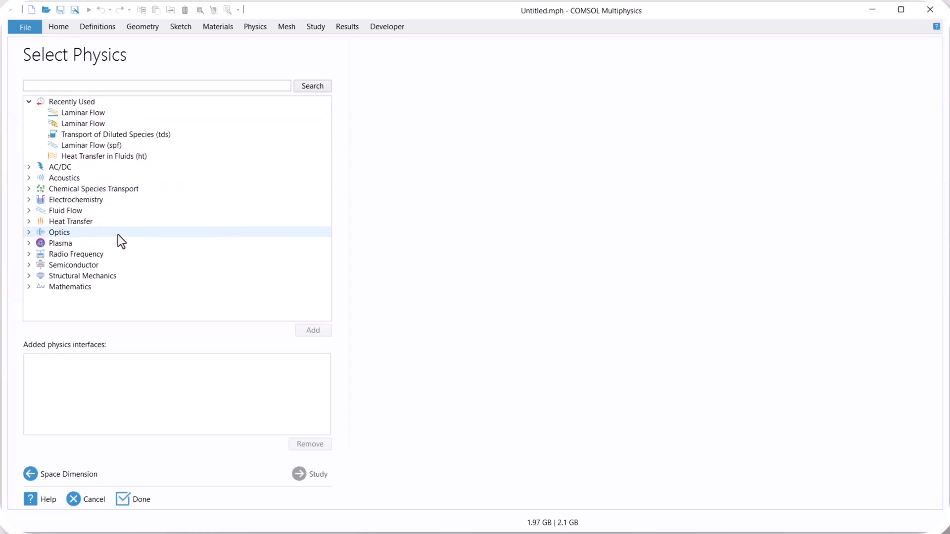
pyautogui.click(43, 212)
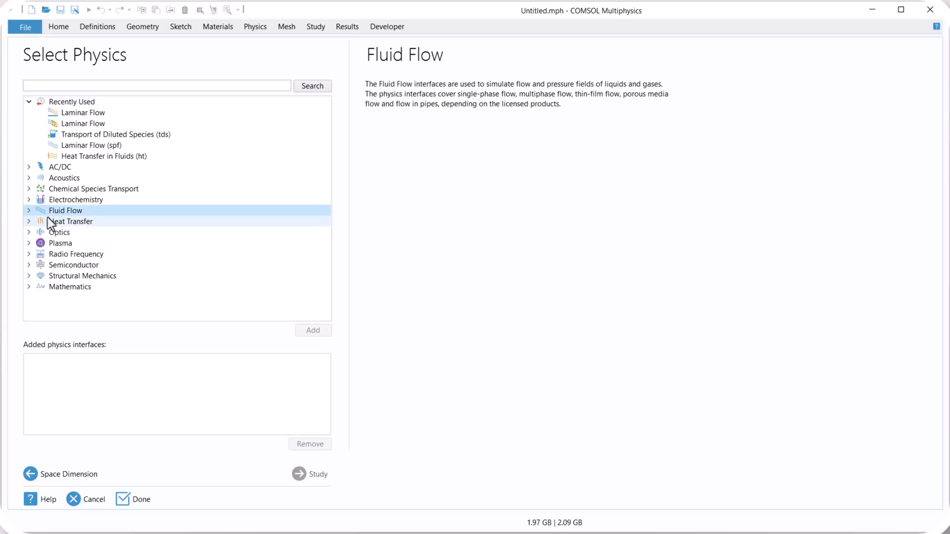
pyautogui.click(29, 211)
pyautogui.click(41, 255)
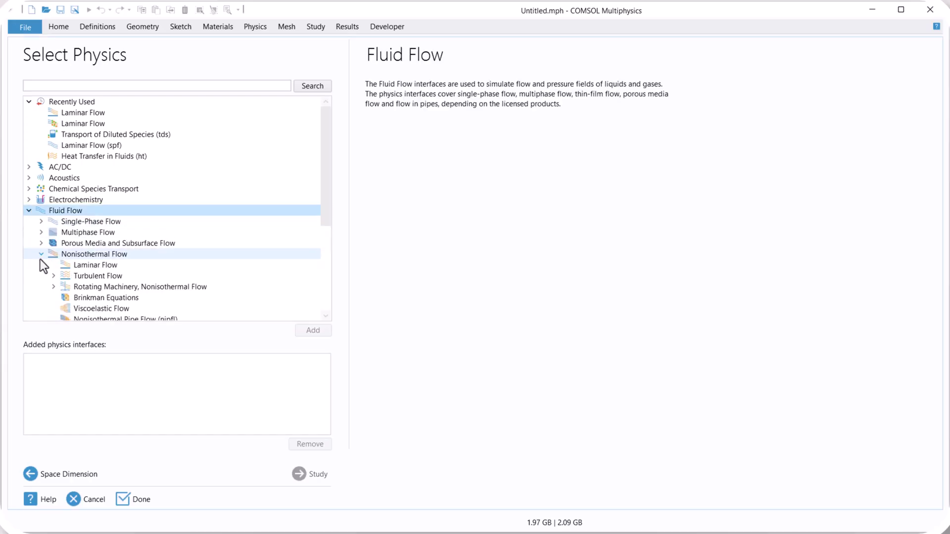
pyautogui.click(97, 266)
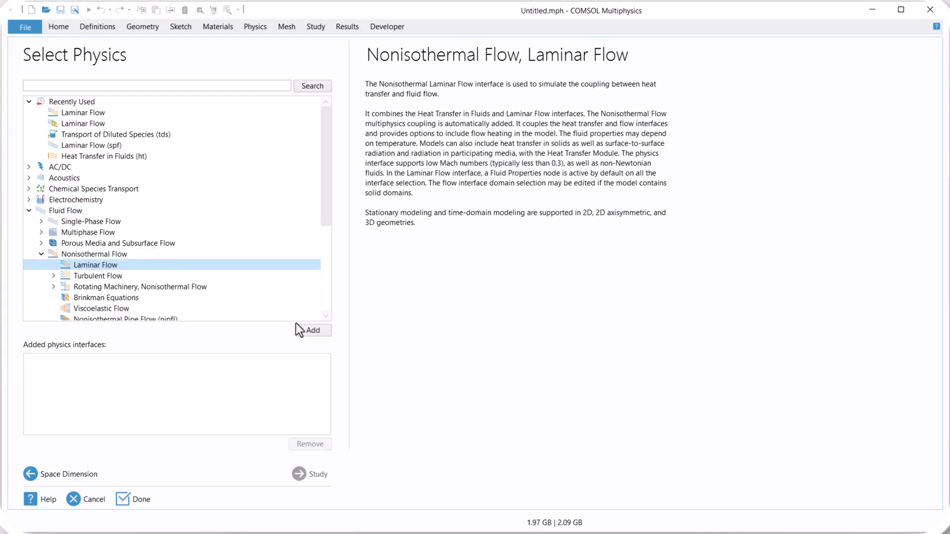
pyautogui.click(309, 329)
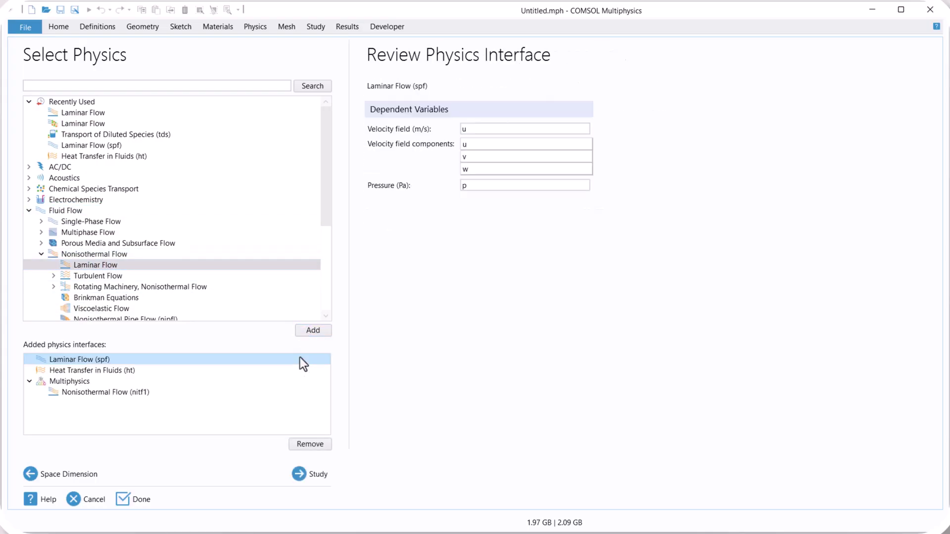
pyautogui.click(313, 473)
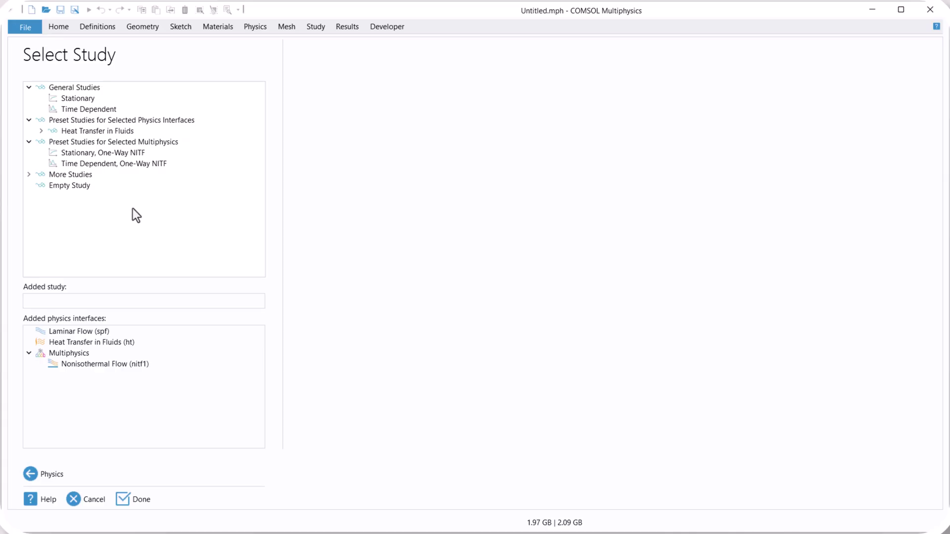
pyautogui.click(74, 99)
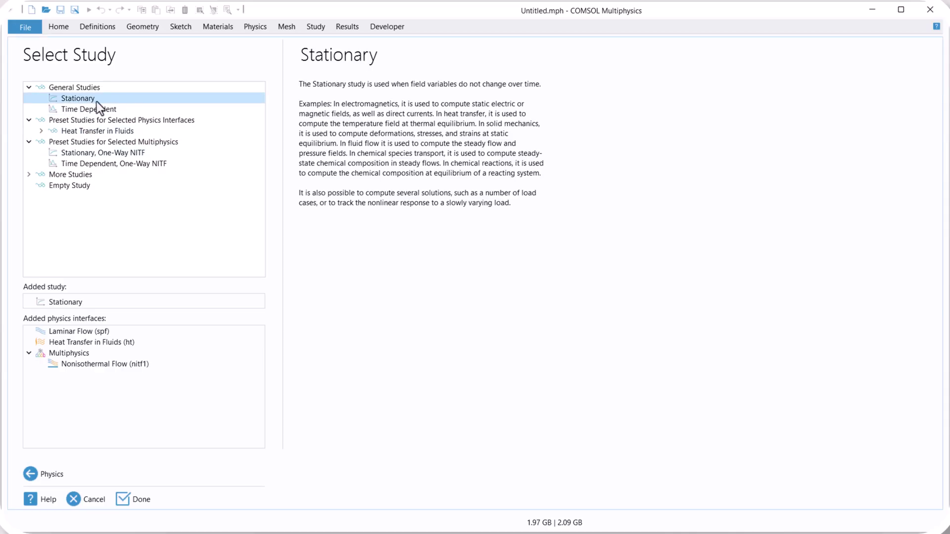
# Create the model and enter parameter TH = 305[K] in Parameters 1
pyautogui.click(145, 502)
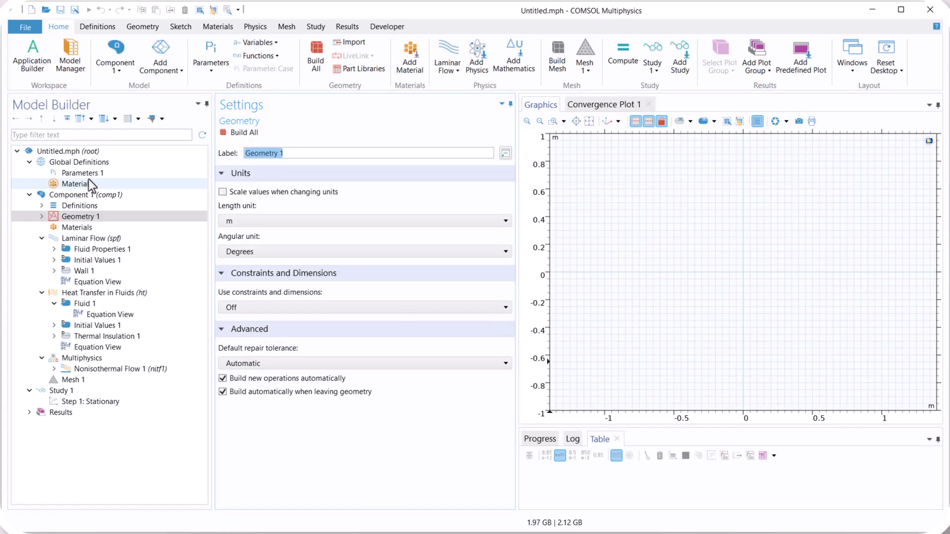
pyautogui.click(88, 181)
pyautogui.click(88, 175)
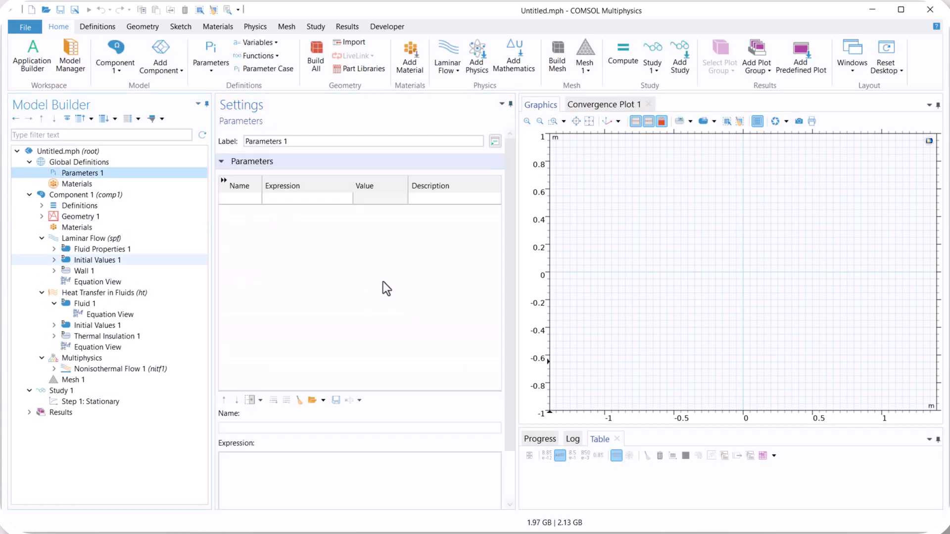
pyautogui.click(249, 199)
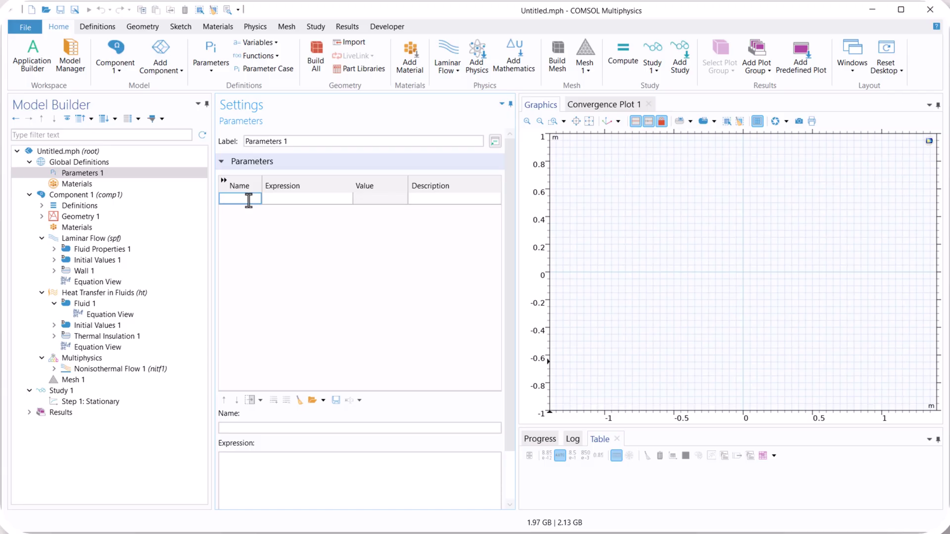
pyautogui.write('TH')
pyautogui.click(284, 199)
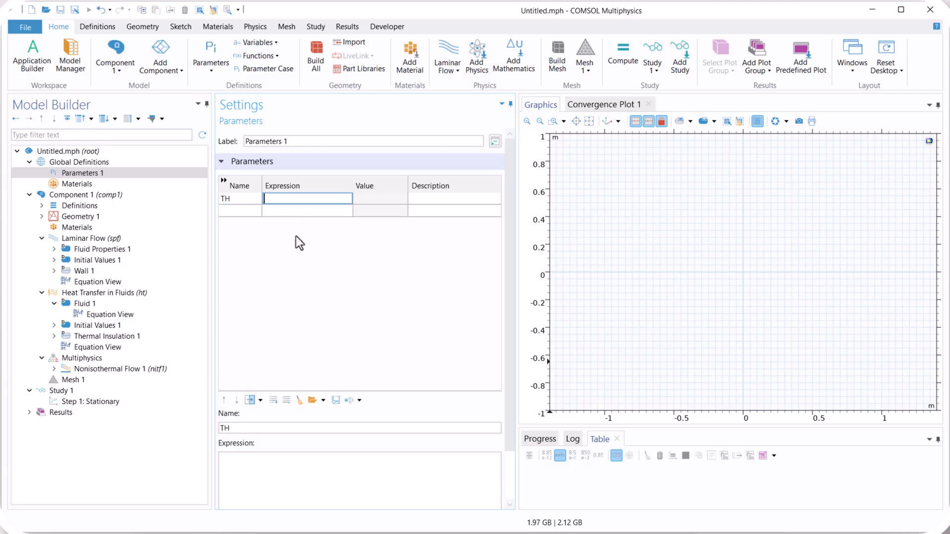
pyautogui.write('305[K]')
# Add parameter DT with expression 5[K]
pyautogui.click(247, 211)
pyautogui.write('DT')
pyautogui.press('Tab')
pyautogui.write('5[L')
pyautogui.press('BackSpace')
pyautogui.write('K]')
pyautogui.press('Return')
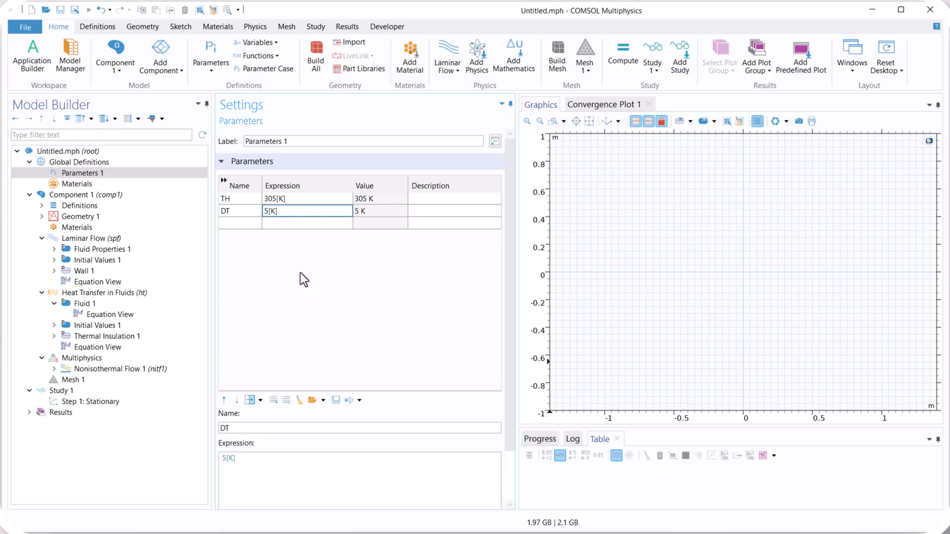
# Add parameter TC defined as TH-DT, evaluating to 300 K
pyautogui.click(243, 227)
pyautogui.write('TC')
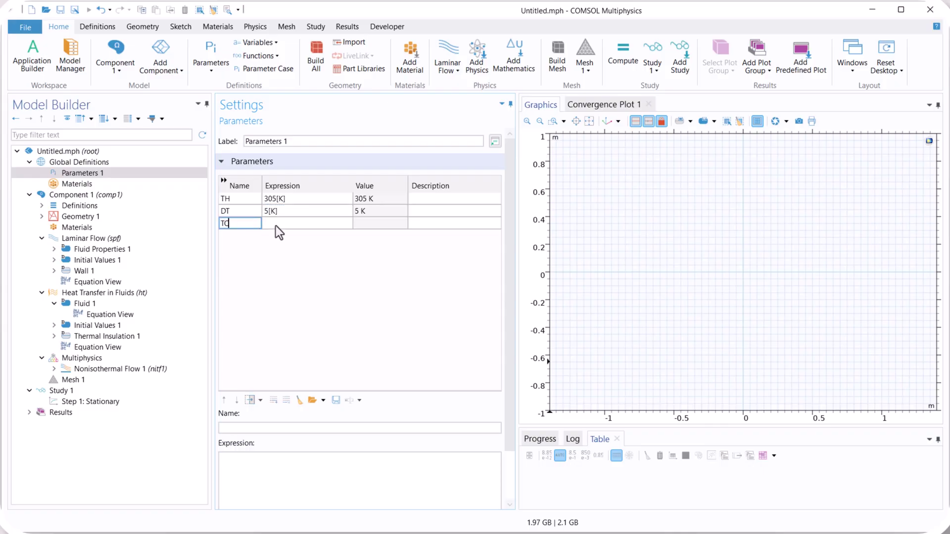
pyautogui.click(275, 226)
pyautogui.write('TH-DT')
pyautogui.press('Return')
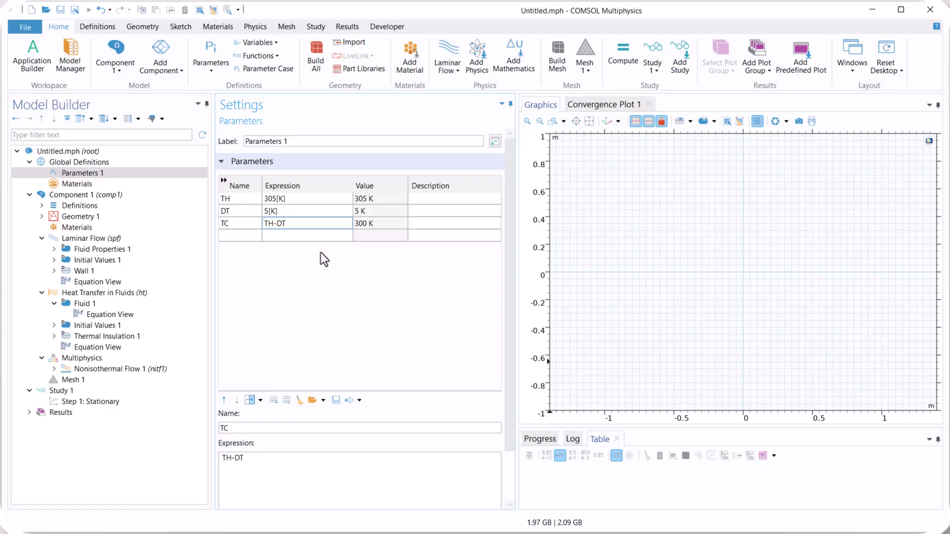
# Add Square 1 with 0.1 m side length at the origin and build it
pyautogui.click(42, 217)
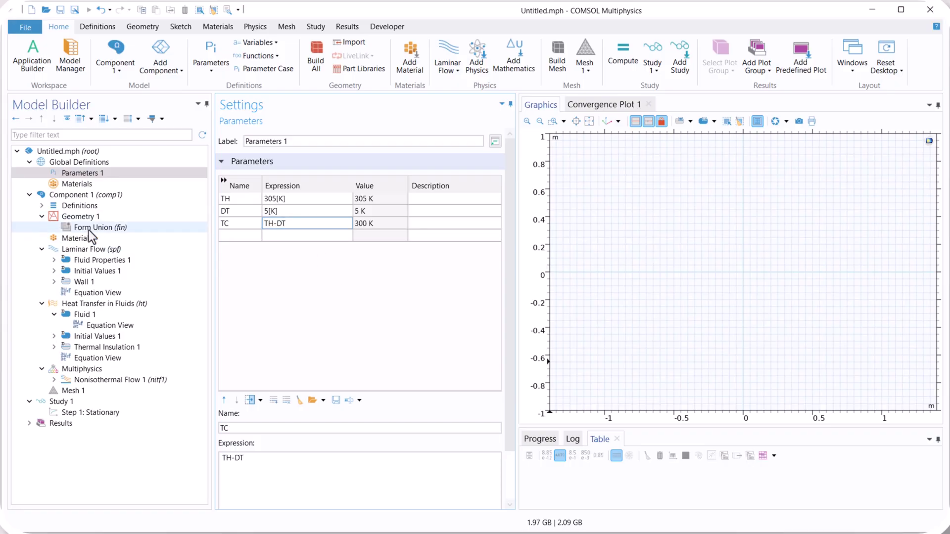
pyautogui.rightClick(108, 215)
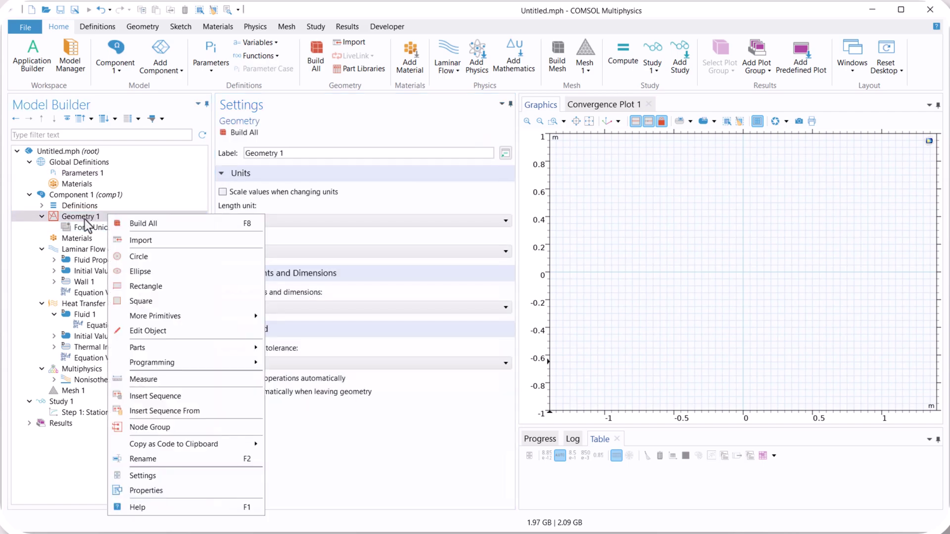
pyautogui.click(143, 301)
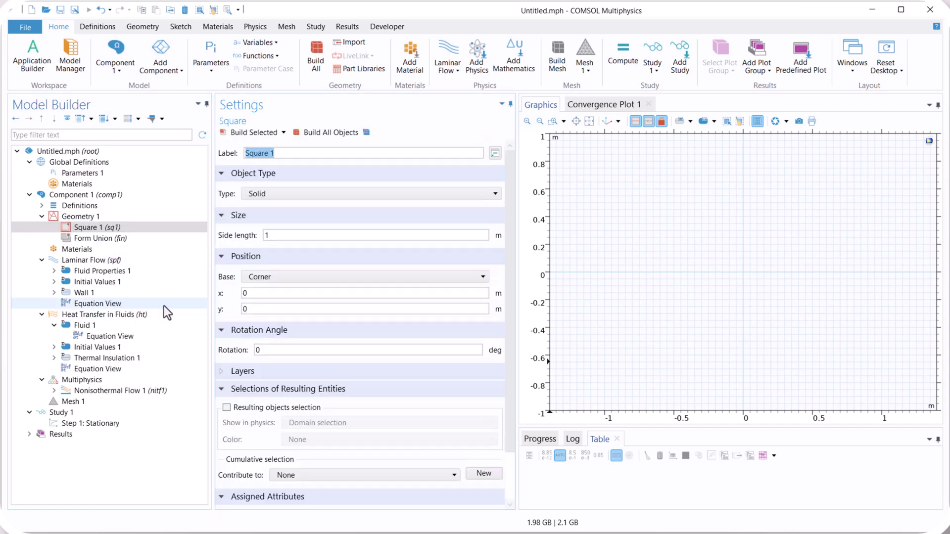
pyautogui.doubleClick(273, 235)
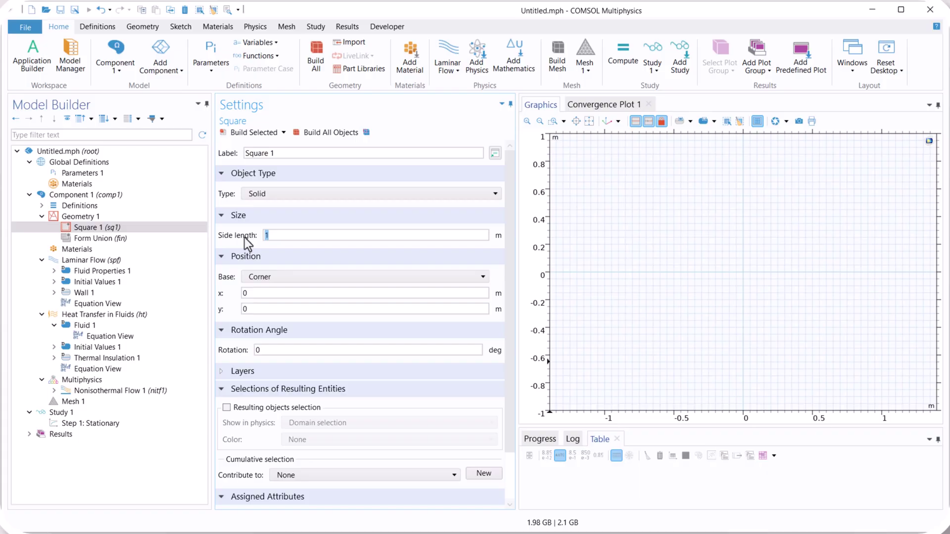
pyautogui.write('0.1')
pyautogui.click(253, 132)
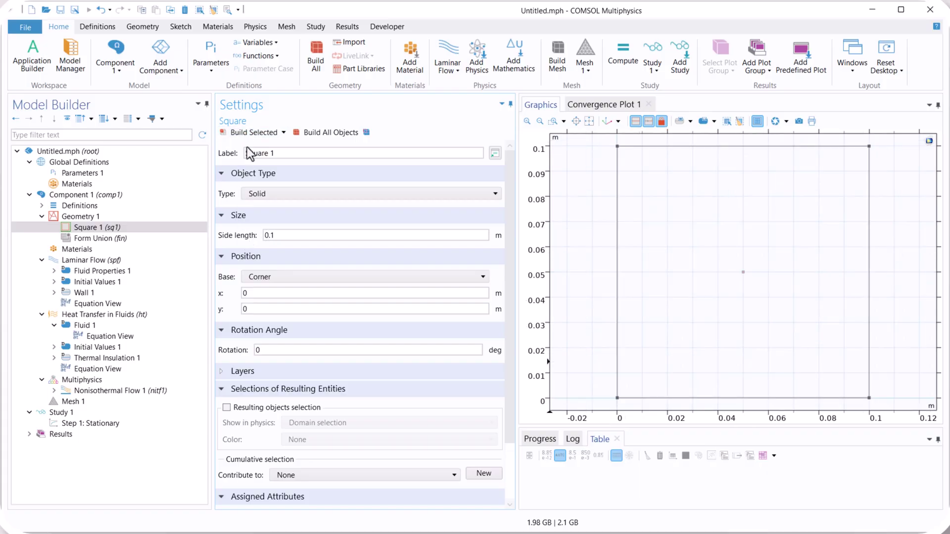
# Add Air from Liquids and Gases > Gases to the component, then select Laminar Flow
pyautogui.click(96, 249)
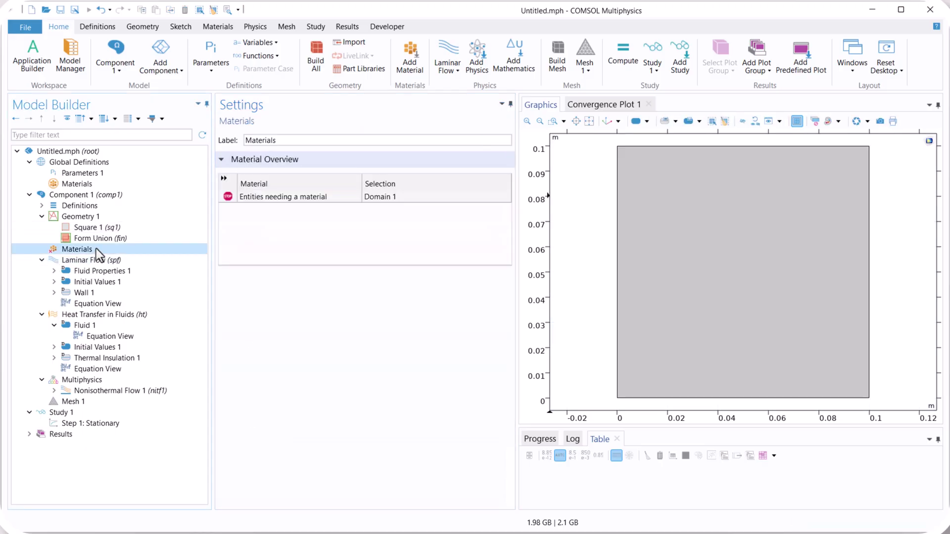
pyautogui.rightClick(96, 248)
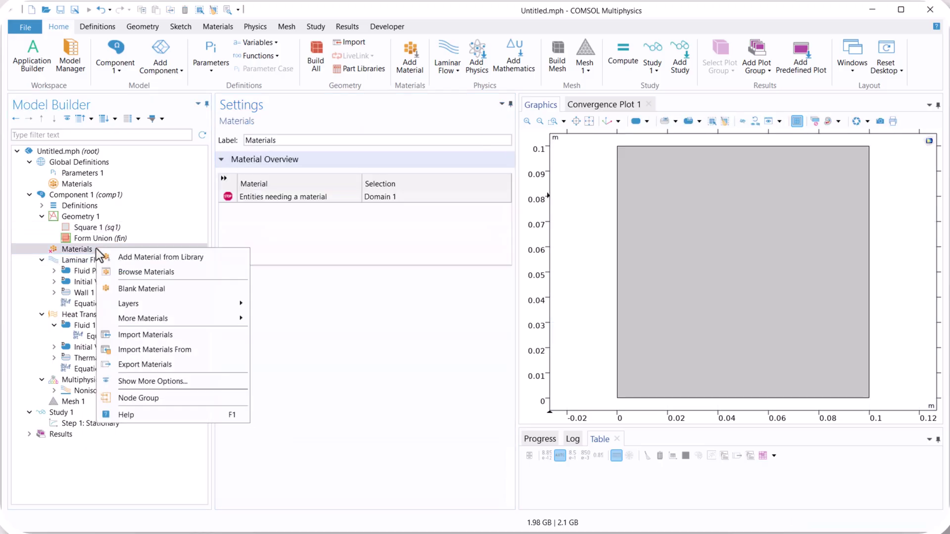
pyautogui.click(156, 254)
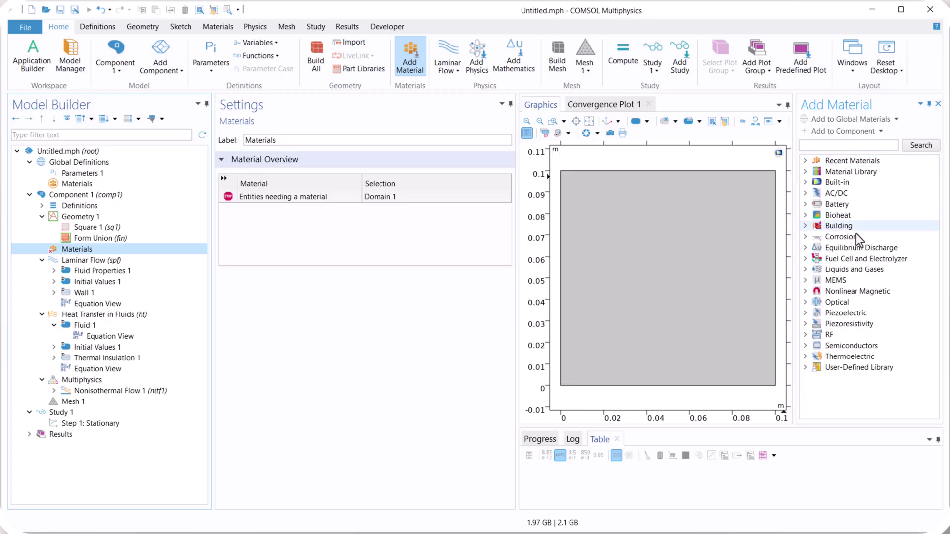
pyautogui.click(806, 269)
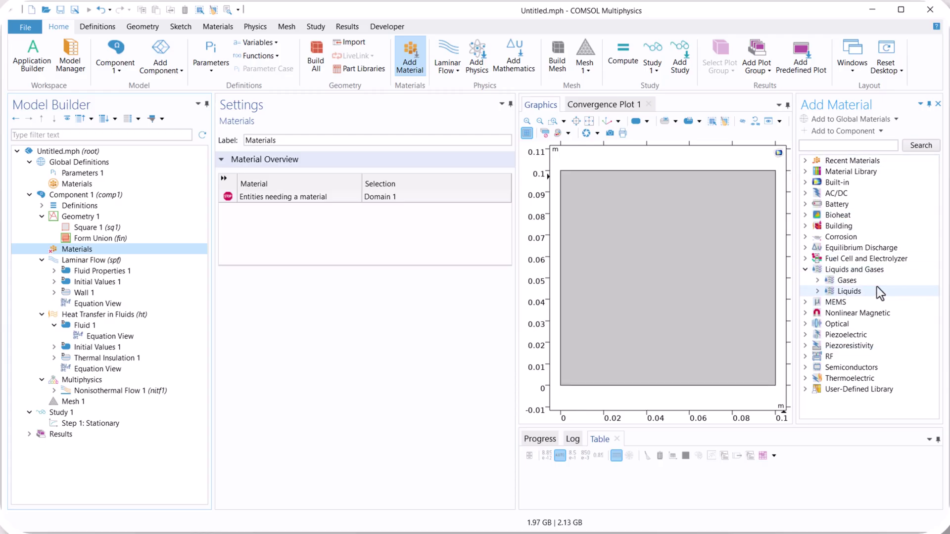
pyautogui.click(818, 281)
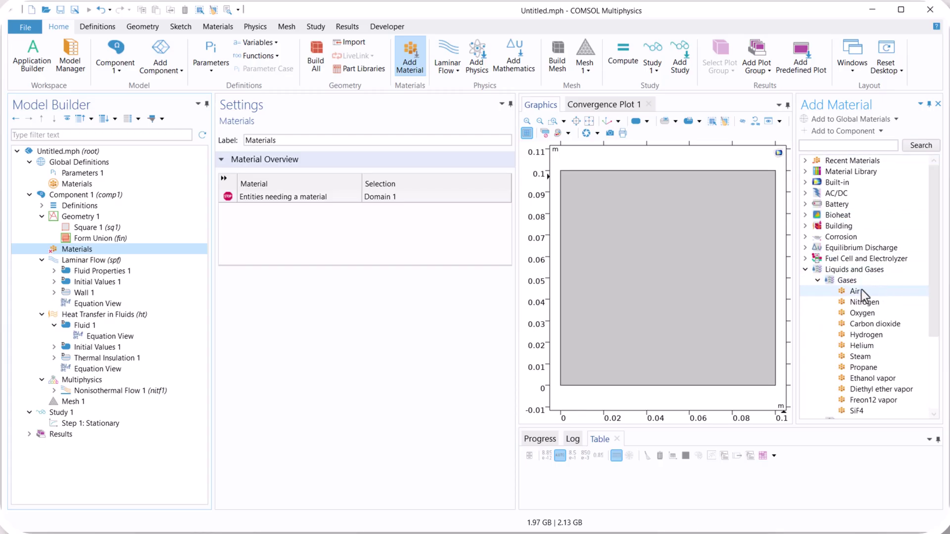
pyautogui.click(860, 291)
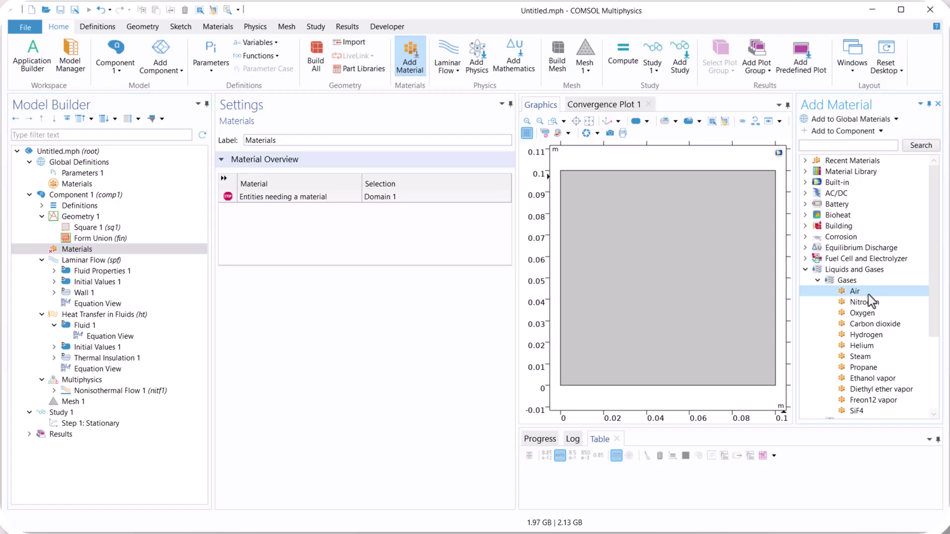
pyautogui.click(851, 135)
pyautogui.click(938, 104)
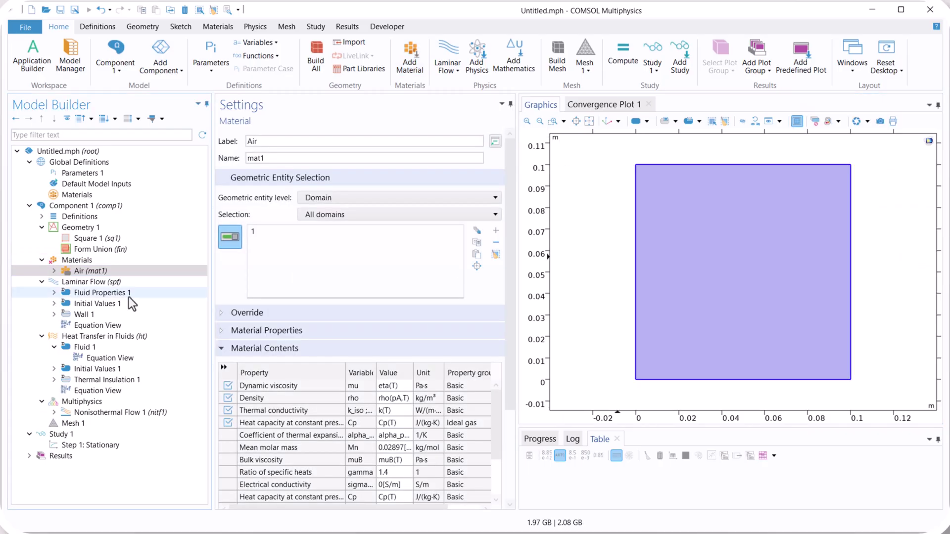
pyautogui.click(98, 283)
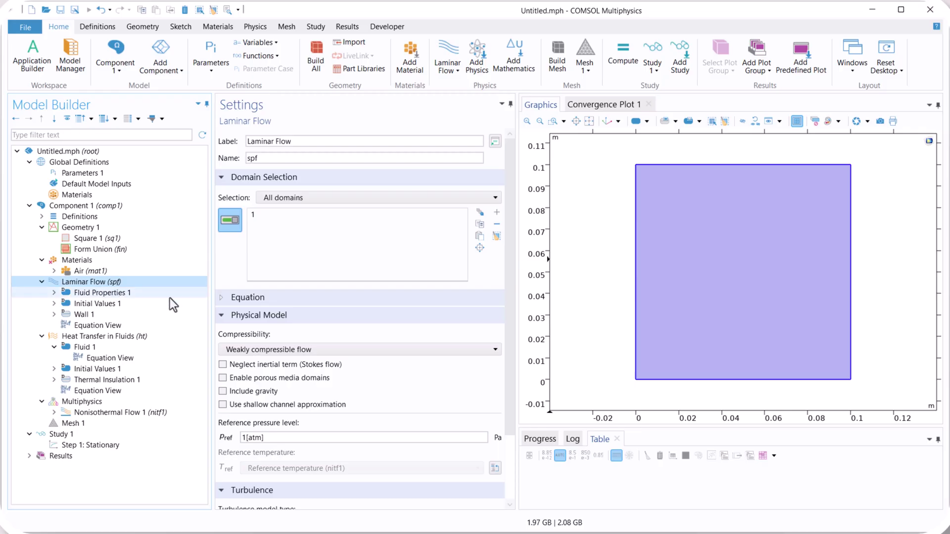
# Set Laminar Flow compressibility to Incompressible flow and check Include gravity
pyautogui.click(278, 349)
pyautogui.click(277, 364)
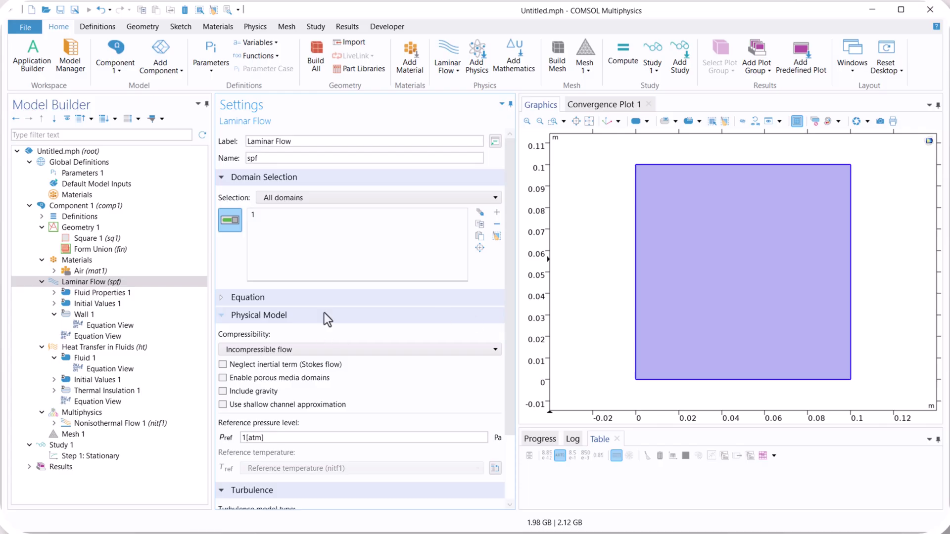
pyautogui.click(245, 392)
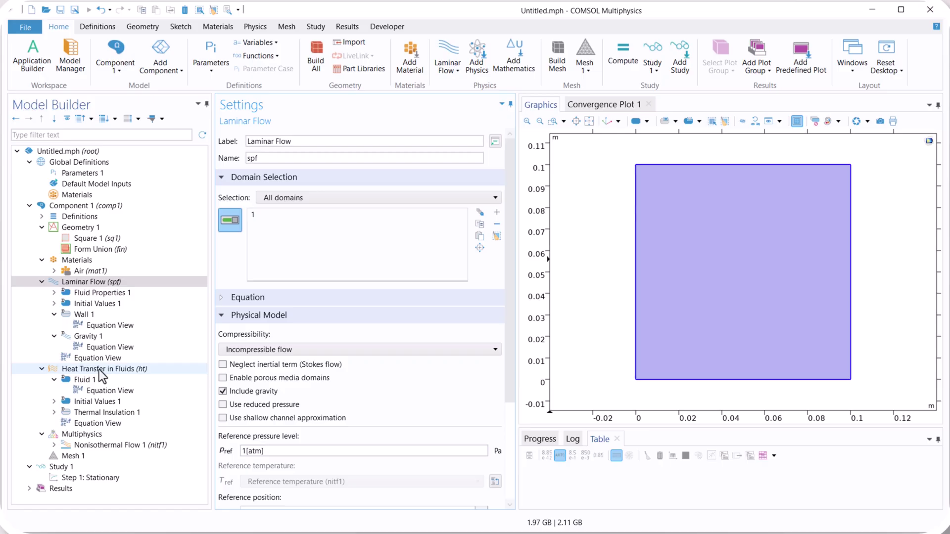
pyautogui.click(54, 314)
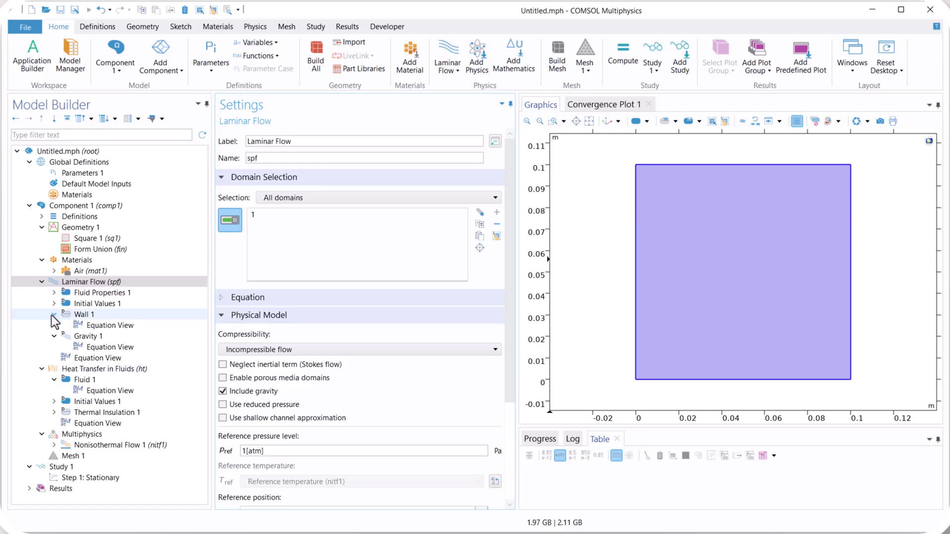
# Add a 0 Pa Pressure Point Constraint at the cavity's top-left corner, point 2
pyautogui.rightClick(94, 282)
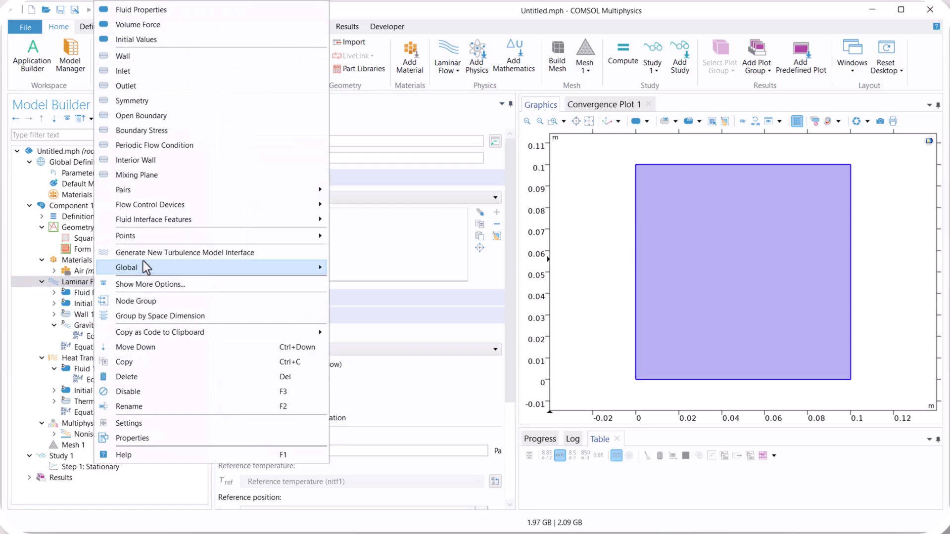
pyautogui.moveTo(286, 236)
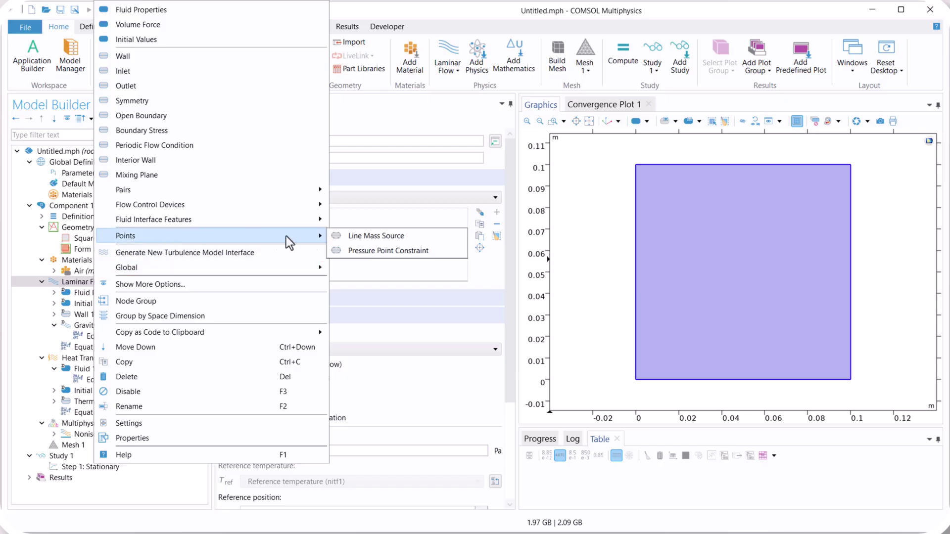
pyautogui.click(364, 250)
pyautogui.doubleClick(239, 351)
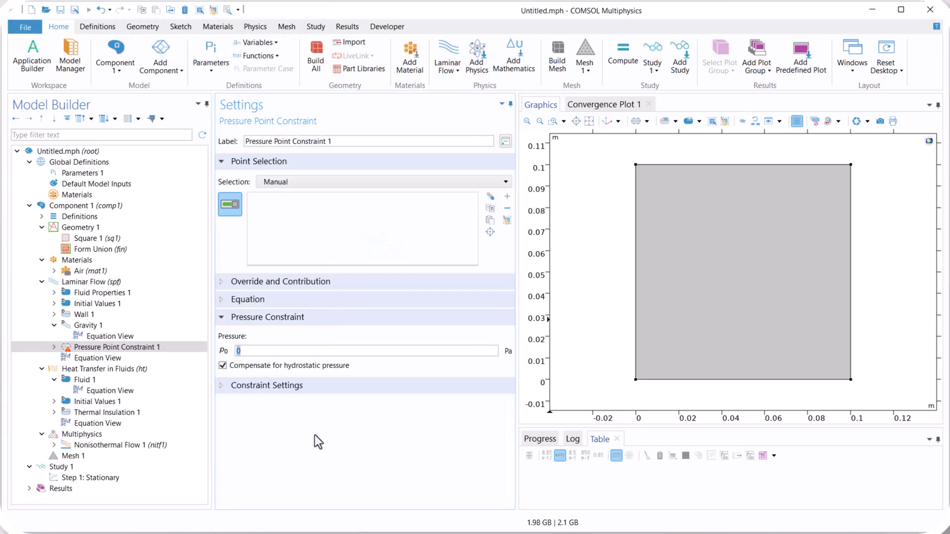
pyautogui.click(636, 165)
pyautogui.click(54, 325)
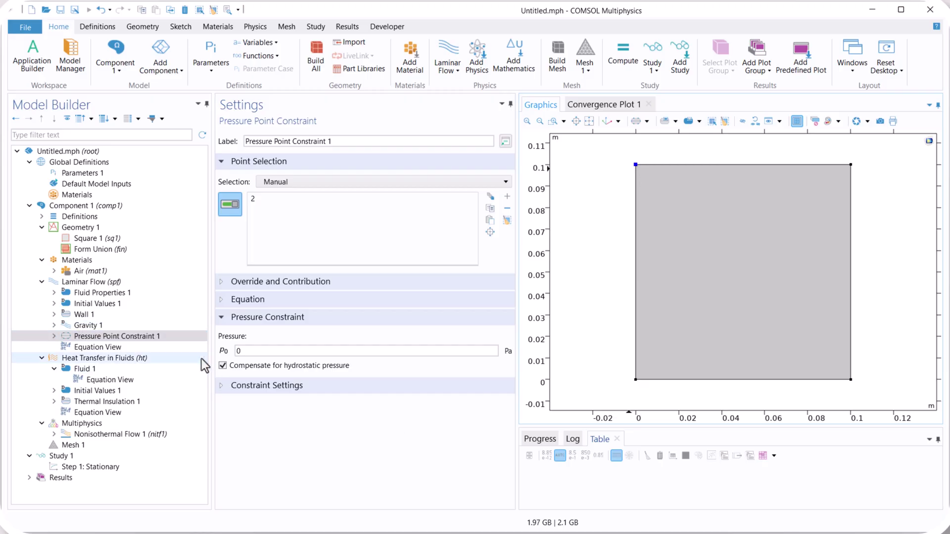
# Add Temperature 1 on the right wall (boundary 4) with T0 = TH
pyautogui.click(130, 357)
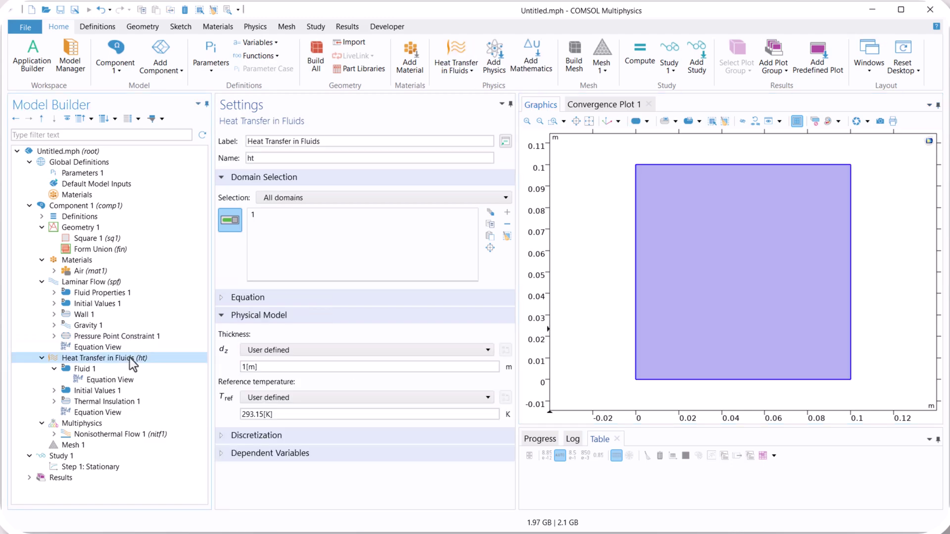
pyautogui.rightClick(130, 358)
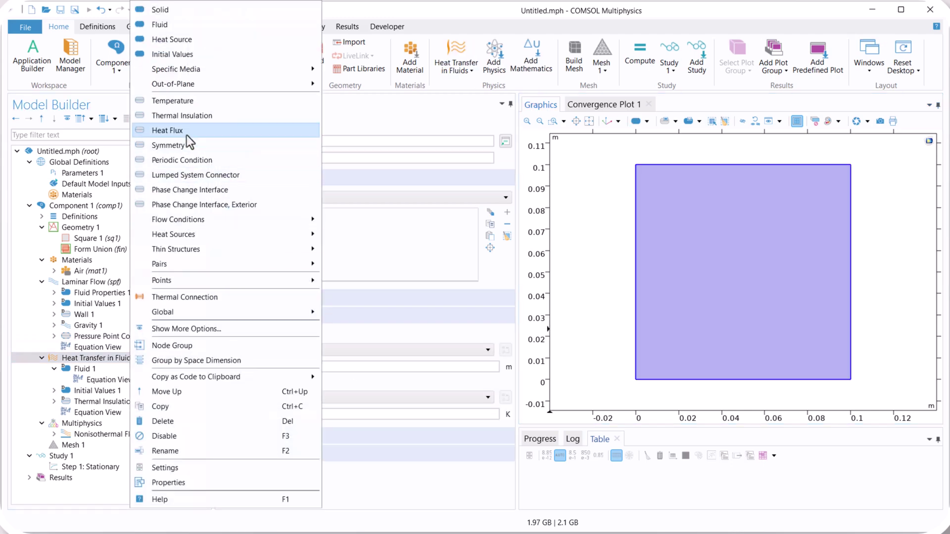
pyautogui.click(178, 102)
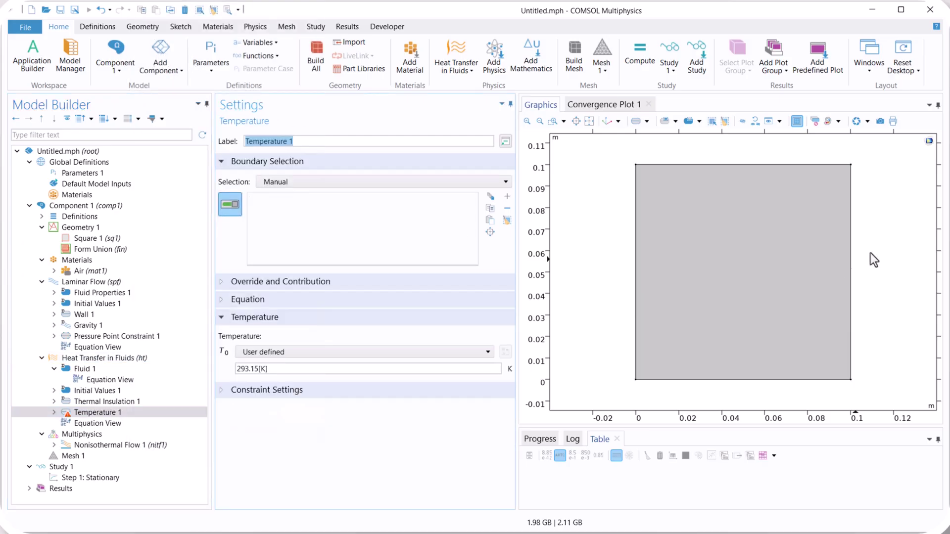
pyautogui.click(852, 262)
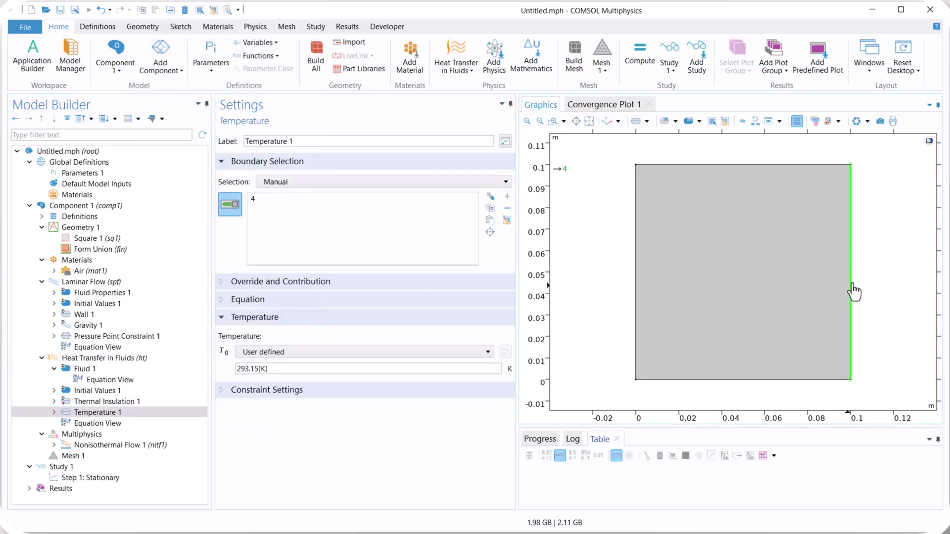
pyautogui.doubleClick(264, 369)
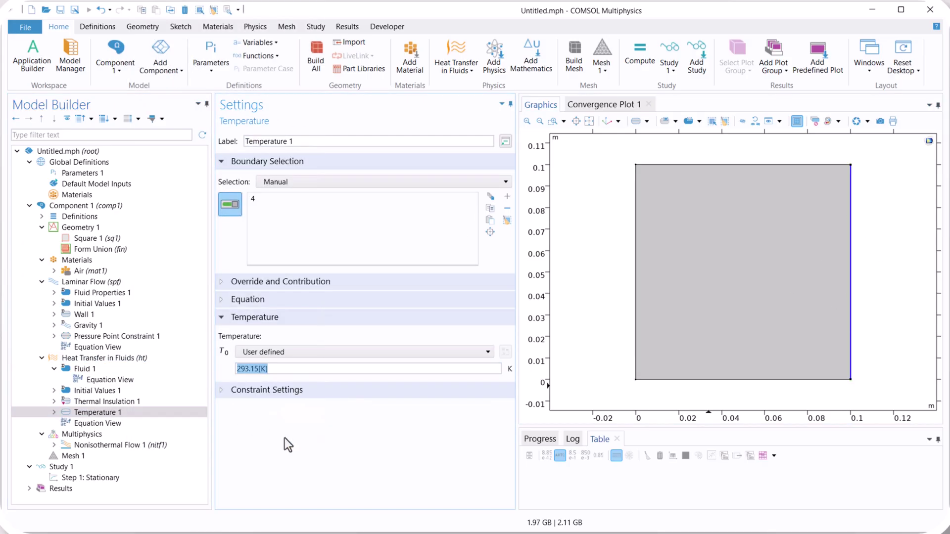
pyautogui.write('TH')
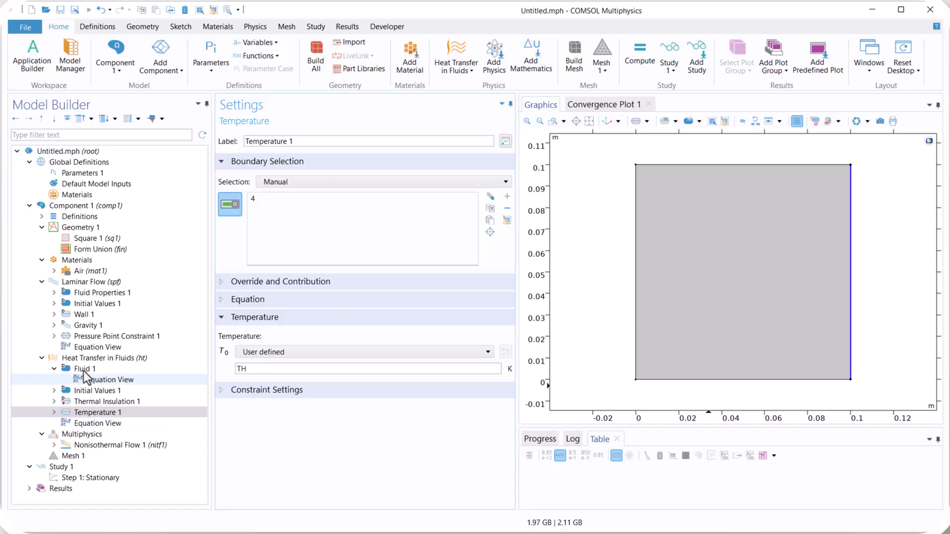
# Add Temperature 2 on the left wall (boundary 1) with T0 = TC, keeping Thermal Insulation elsewhere
pyautogui.click(78, 357)
pyautogui.rightClick(78, 358)
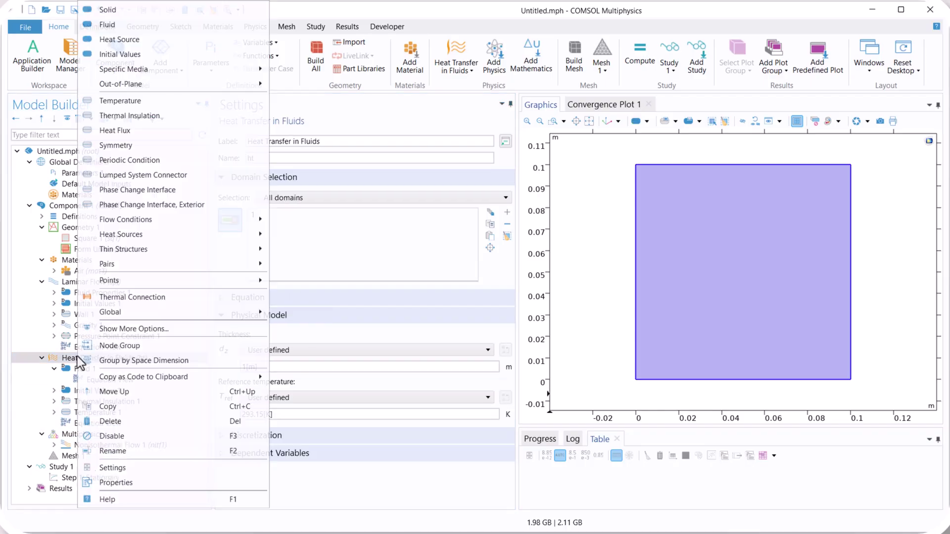
pyautogui.click(118, 106)
pyautogui.click(636, 277)
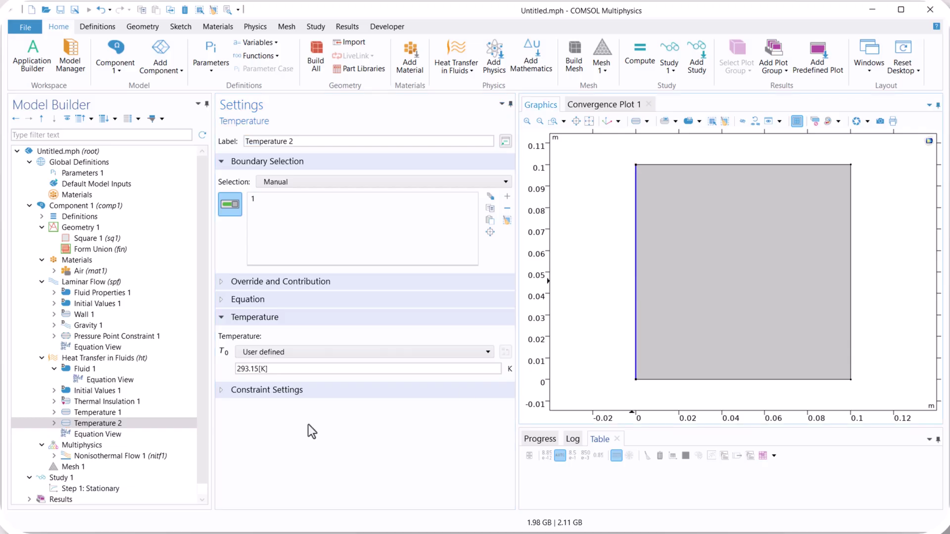
pyautogui.click(283, 369)
pyautogui.hotkey('ctrl', 'a')
pyautogui.write('TC')
pyautogui.click(88, 402)
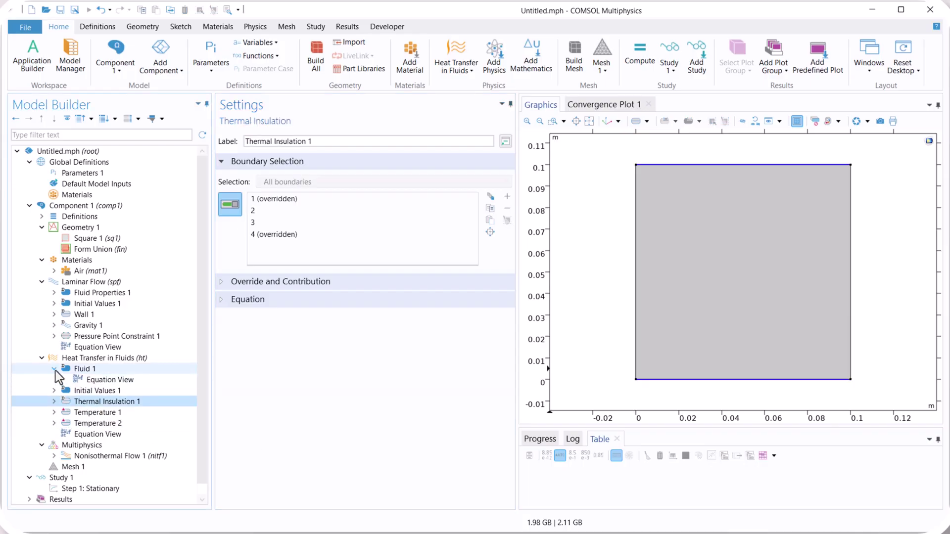
pyautogui.click(56, 371)
# Enable the Boussinesq approximation in Nonisothermal Flow 1
pyautogui.click(98, 449)
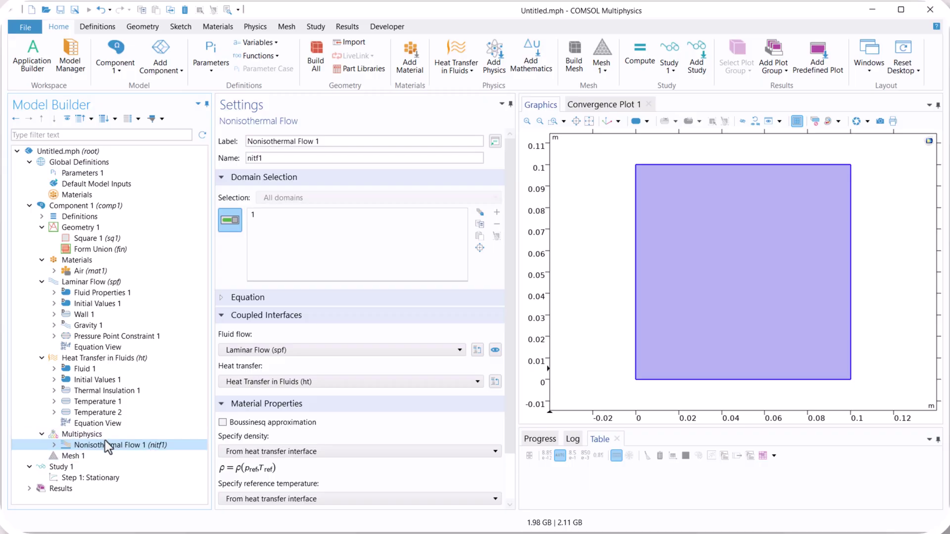
pyautogui.scroll(-2, 331, 426)
pyautogui.click(222, 367)
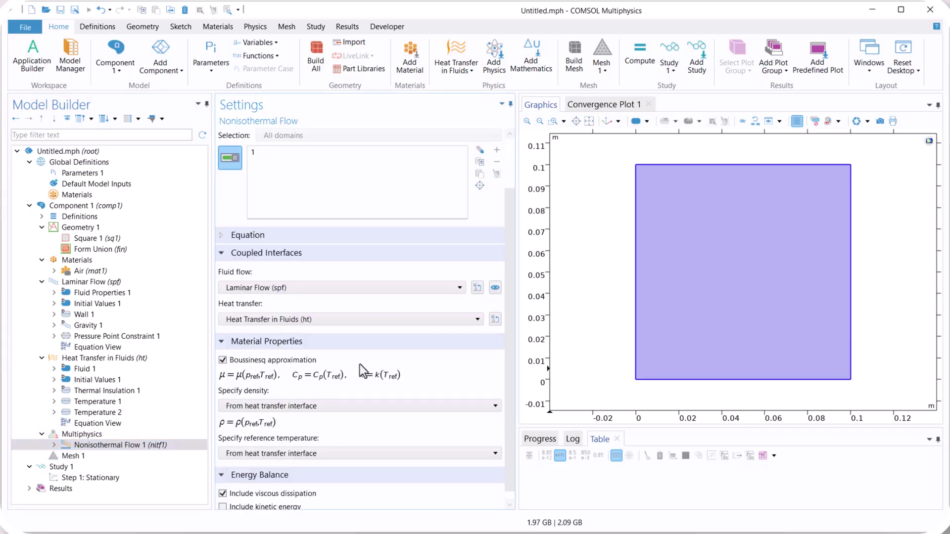
# Build the mesh with Extra fine element size
pyautogui.click(78, 455)
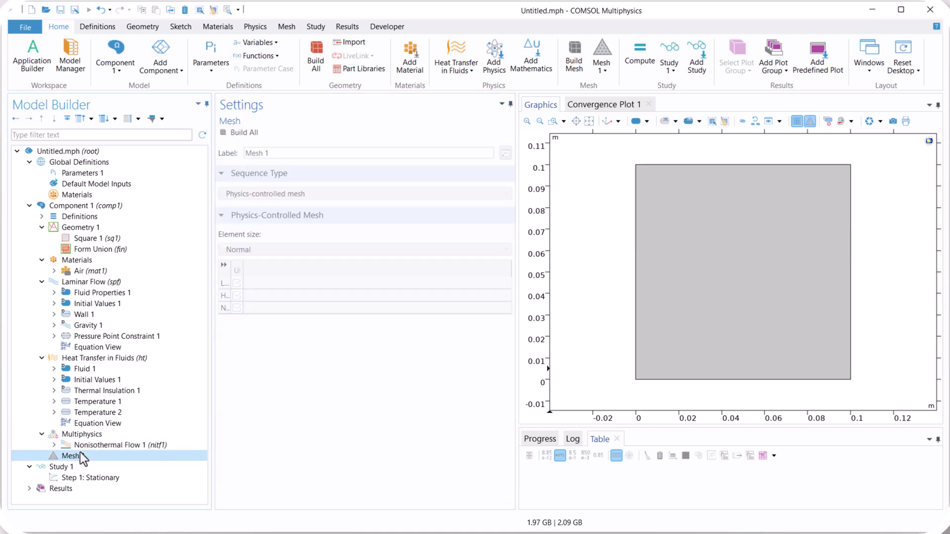
pyautogui.click(238, 249)
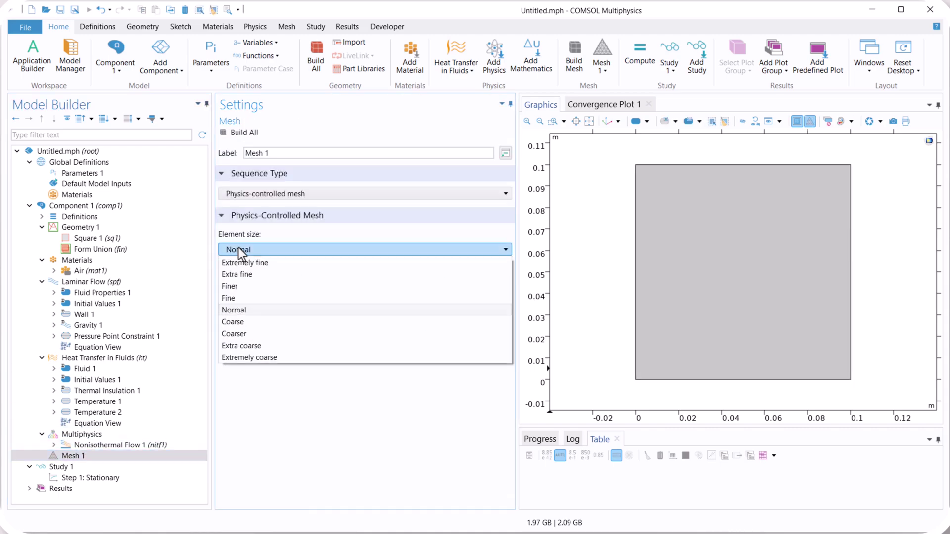
pyautogui.click(254, 275)
pyautogui.click(239, 132)
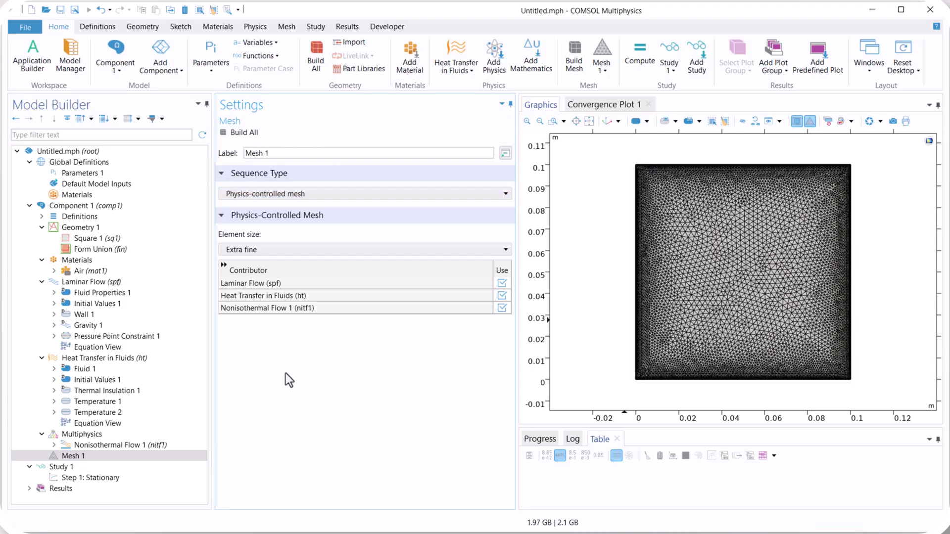
# Compute the Stationary study, then cancel the stalled solve and dismiss the error message
pyautogui.click(125, 477)
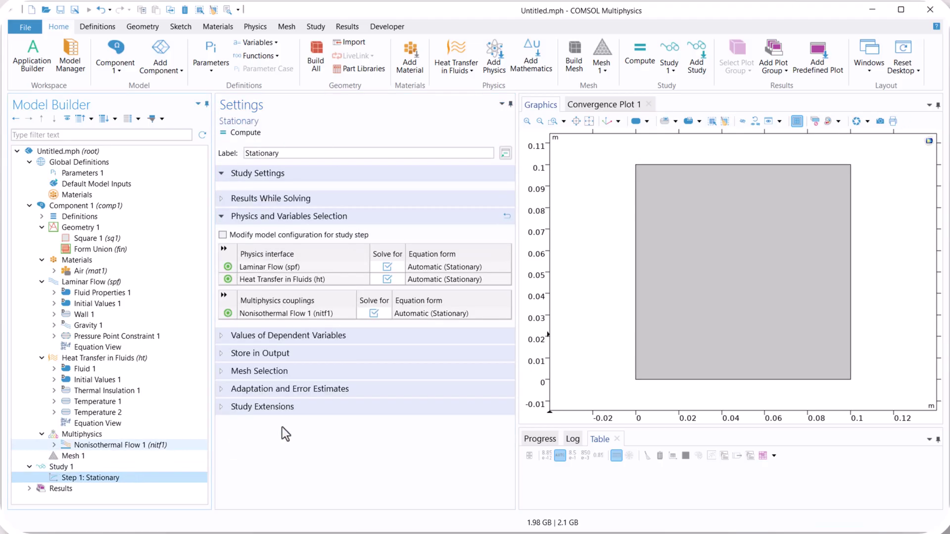
pyautogui.click(236, 133)
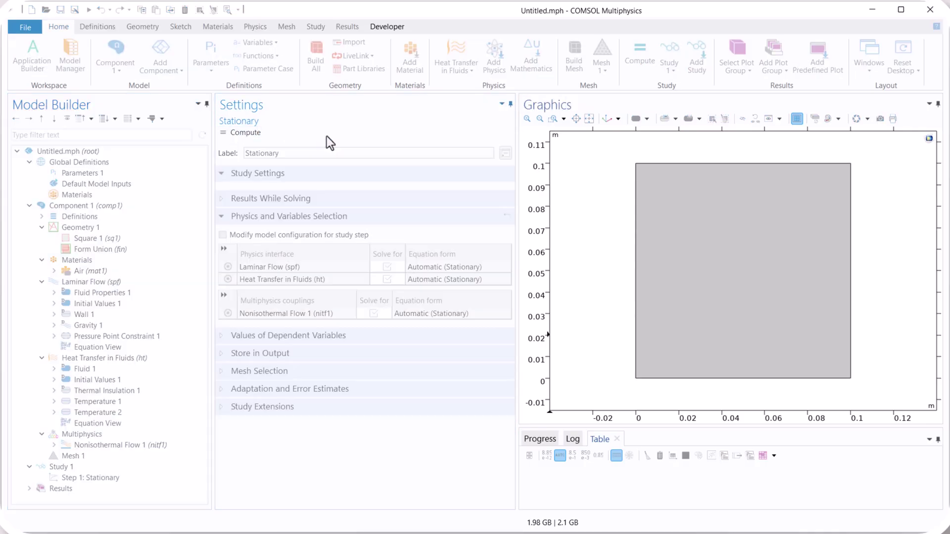
pyautogui.click(599, 103)
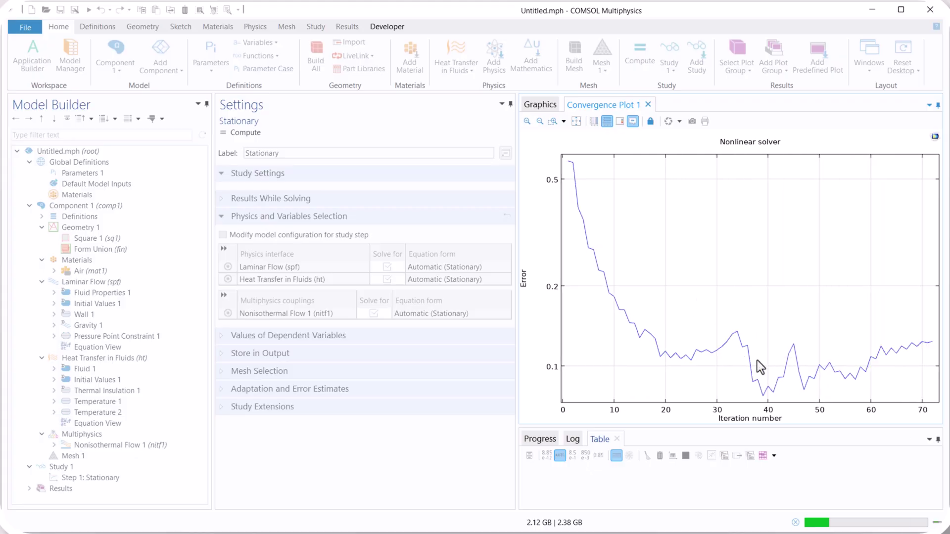
pyautogui.click(795, 523)
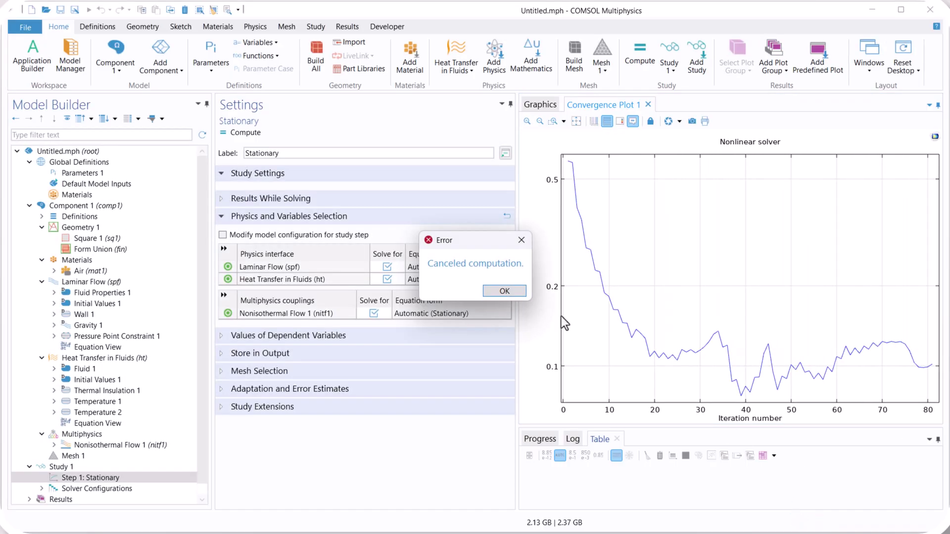
pyautogui.click(505, 296)
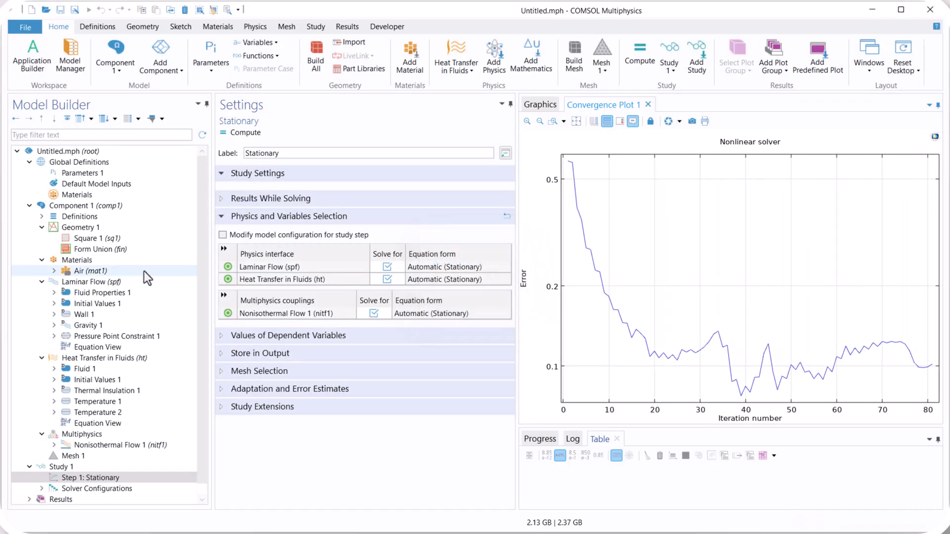
# Set Laminar Flow's Use pseudo time stepping to Off under Advanced Settings
pyautogui.click(103, 280)
pyautogui.moveTo(506, 314); pyautogui.dragTo(510, 447)
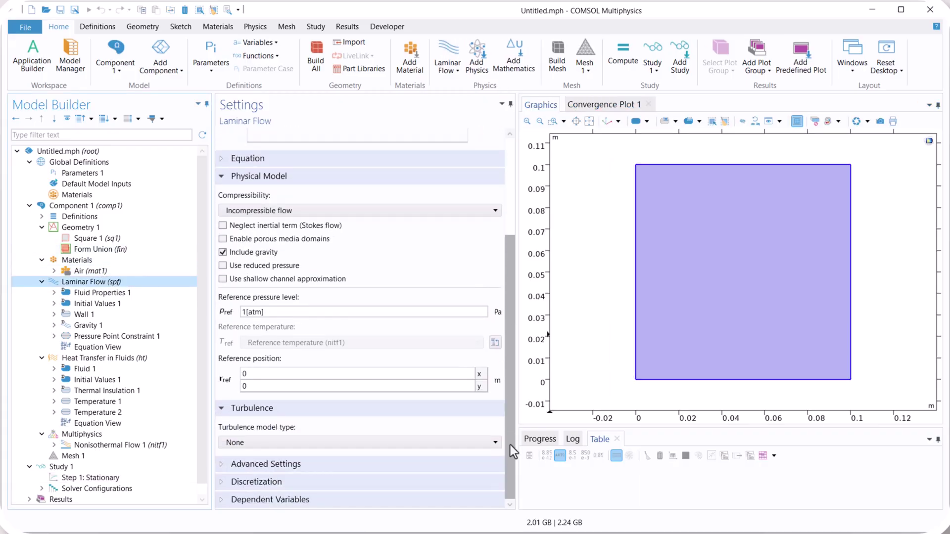
pyautogui.click(278, 465)
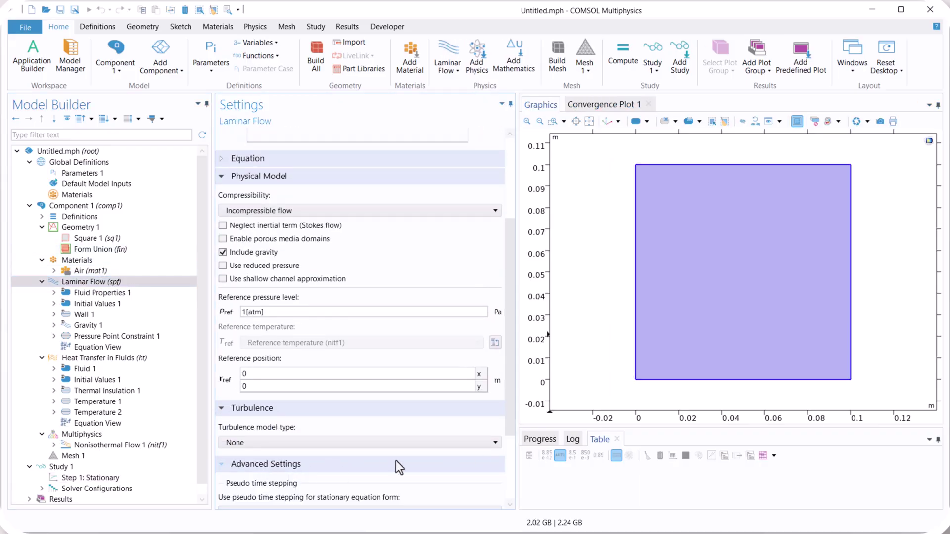
pyautogui.scroll(-3, 503, 387)
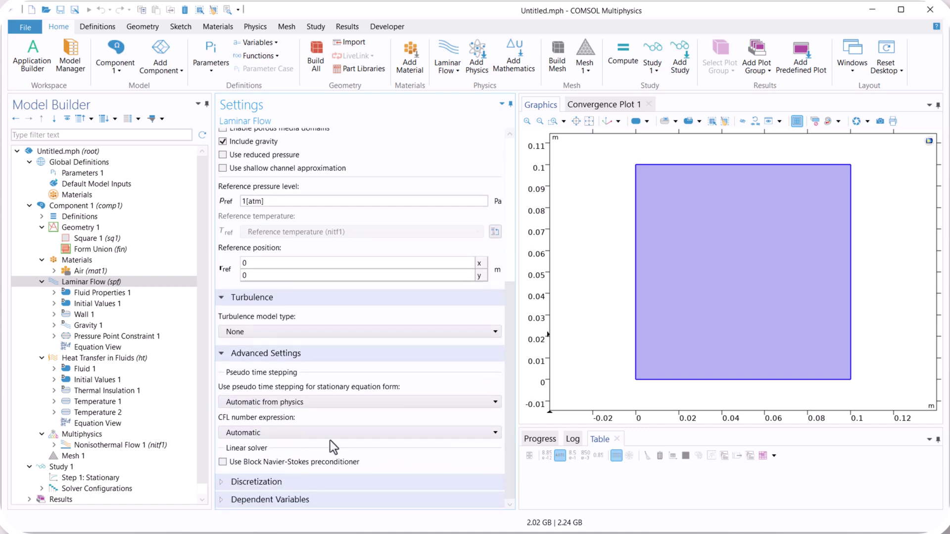
pyautogui.click(308, 401)
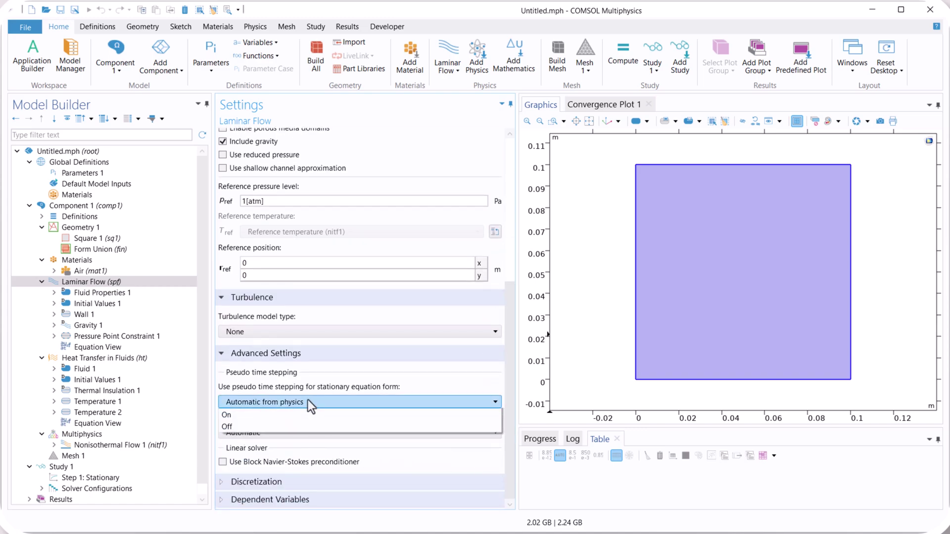
pyautogui.click(240, 439)
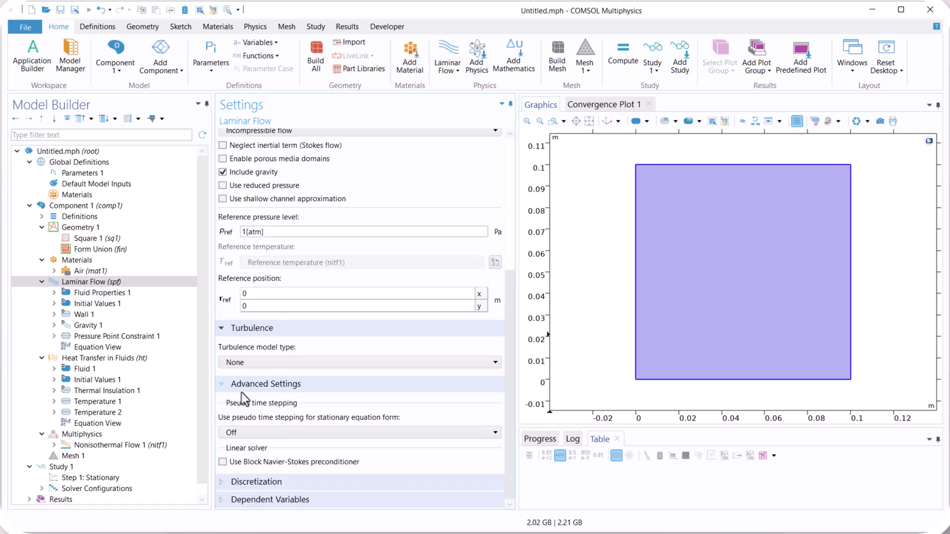
pyautogui.click(69, 456)
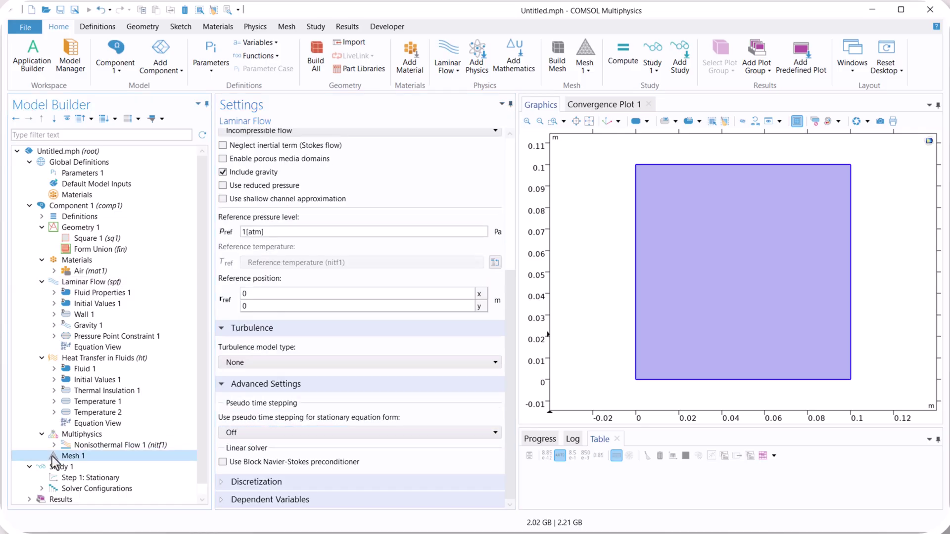
# Compute the stationary study, zoom the velocity plot to extents, and view the Temperature (ht) plot
pyautogui.click(95, 478)
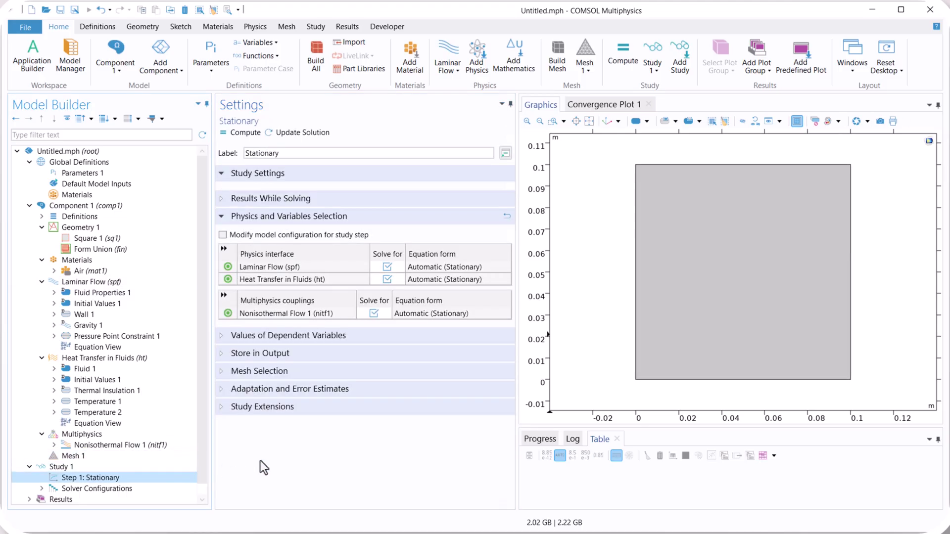
pyautogui.click(233, 135)
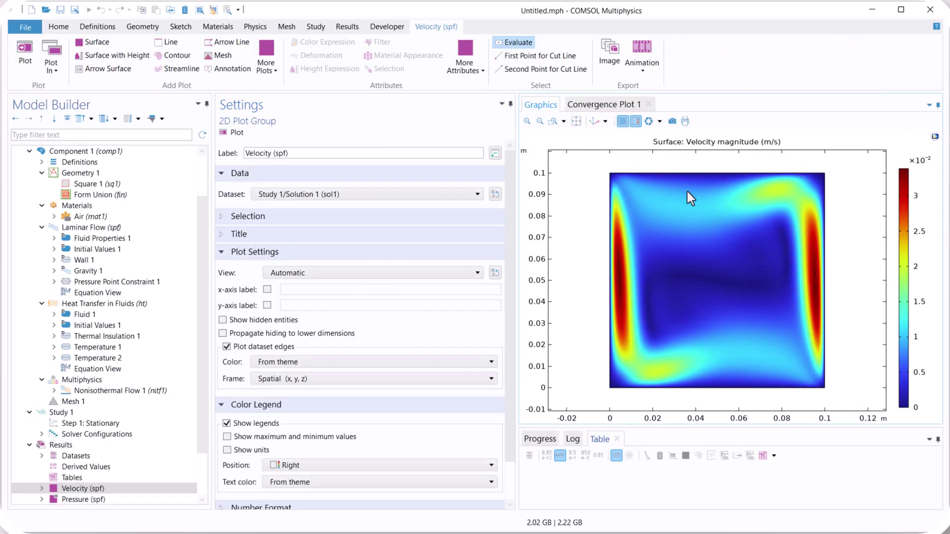
pyautogui.click(576, 122)
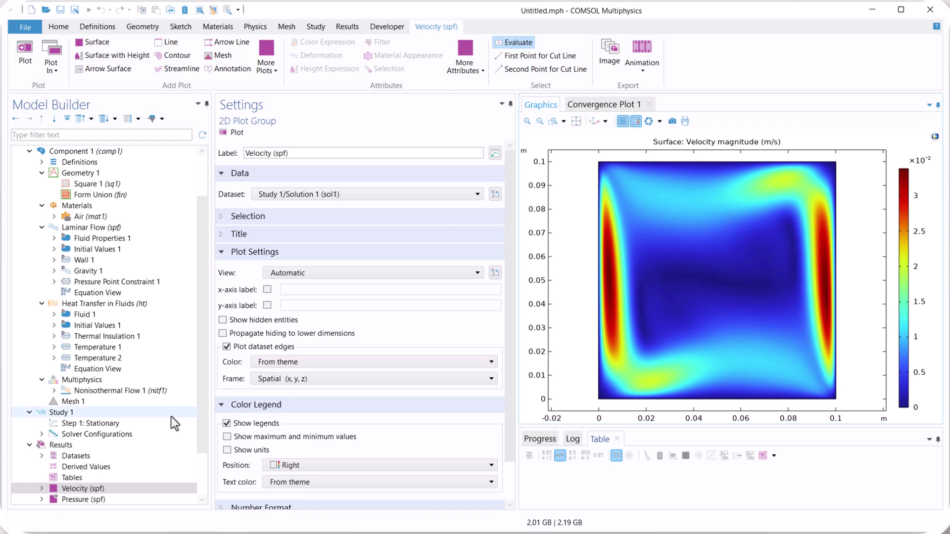
pyautogui.scroll(-2, 126, 464)
pyautogui.click(88, 455)
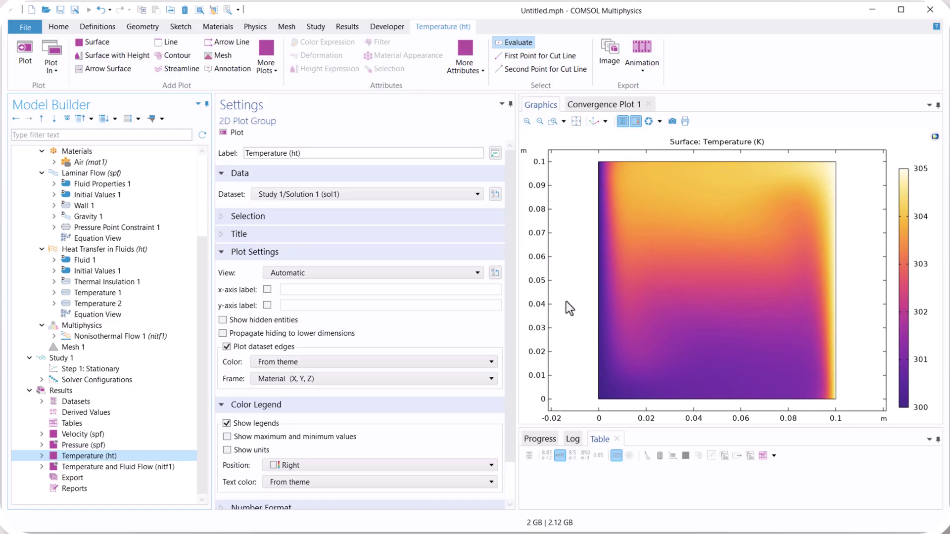
# Change the DT parameter expression to 10[K] so TC evaluates to 295 K
pyautogui.moveTo(203, 245); pyautogui.dragTo(181, 159)
pyautogui.click(115, 173)
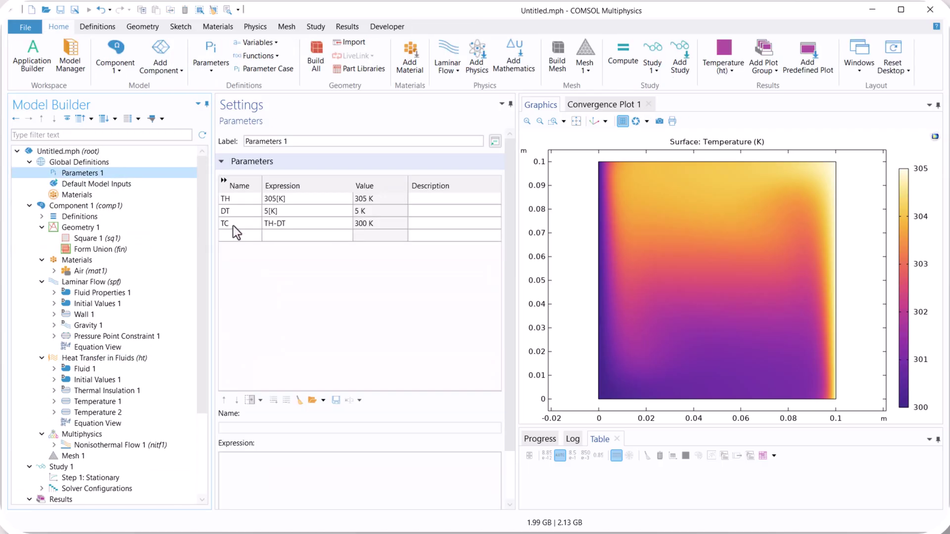
pyautogui.click(267, 212)
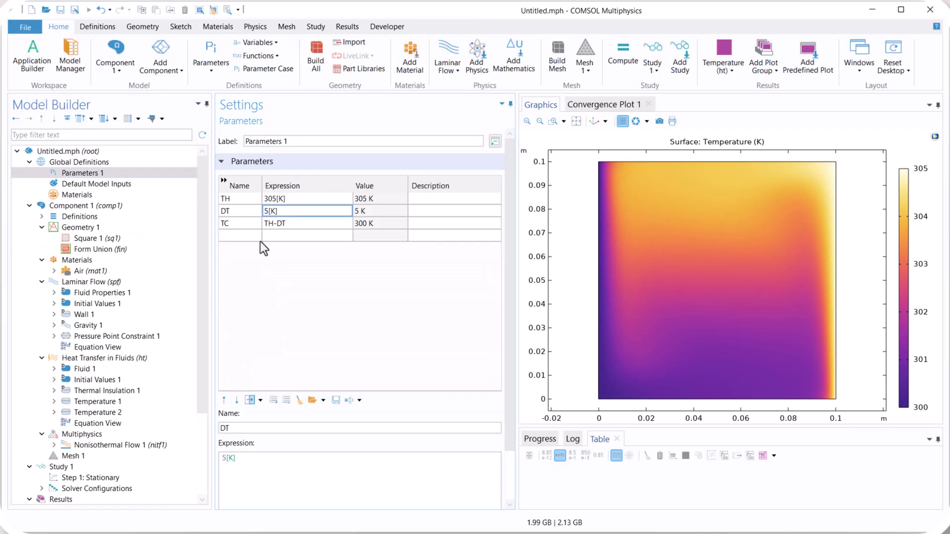
pyautogui.press('BackSpace')
pyautogui.write('10')
pyautogui.press('Return')
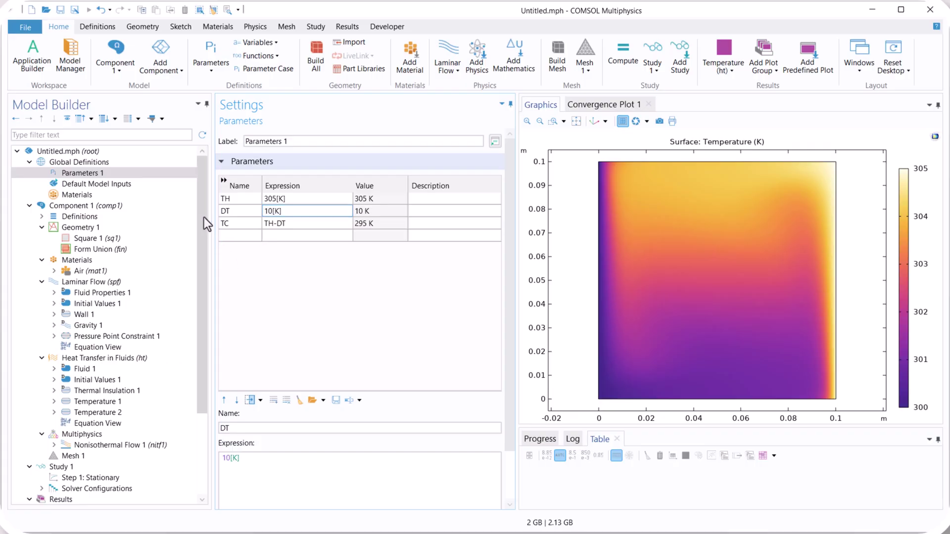
pyautogui.moveTo(204, 218); pyautogui.dragTo(202, 337)
# Re-solve with DT = 10 K and view the Temperature and Fluid Flow plot spanning 295–305 K
pyautogui.click(97, 368)
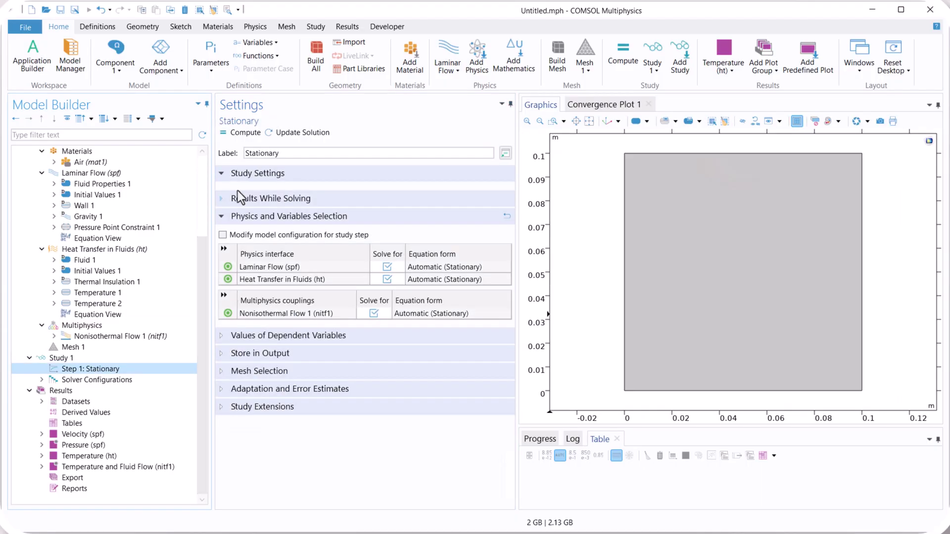
pyautogui.click(239, 134)
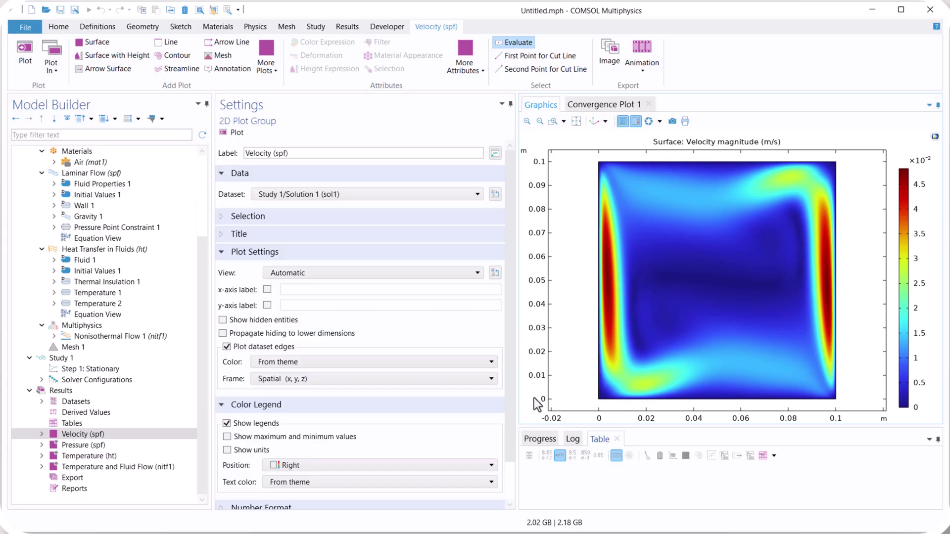
pyautogui.click(84, 456)
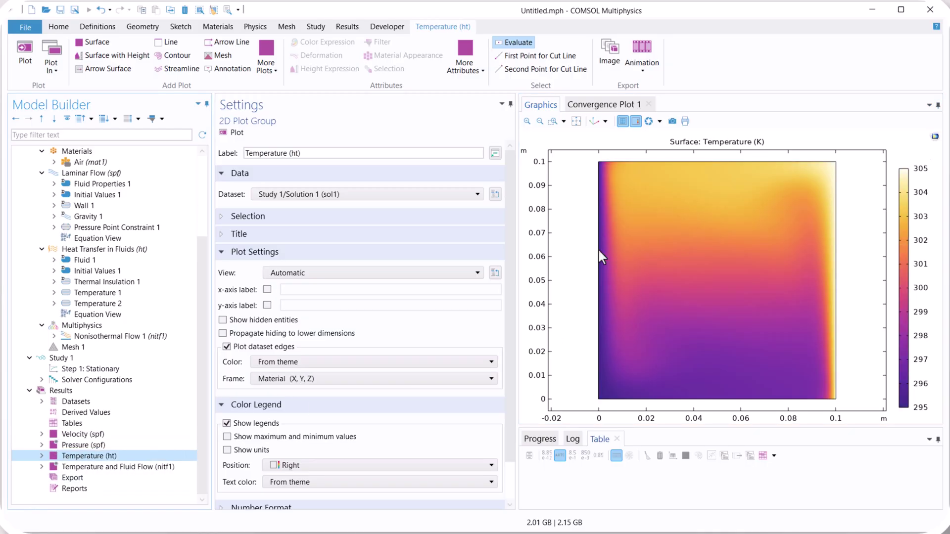
pyautogui.click(119, 467)
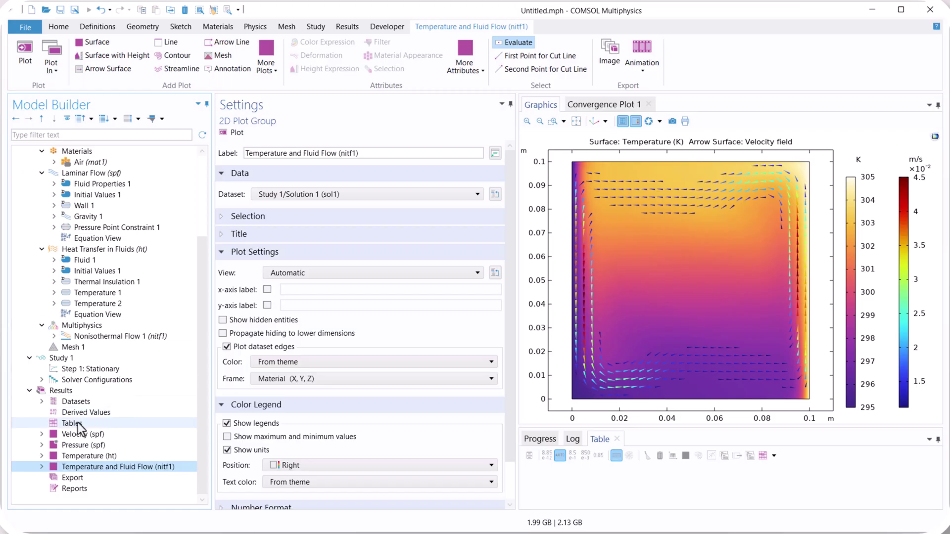
# Add an Arrow Surface of red velocity arrows to Velocity (spf) with scale factor 0.24
pyautogui.click(41, 434)
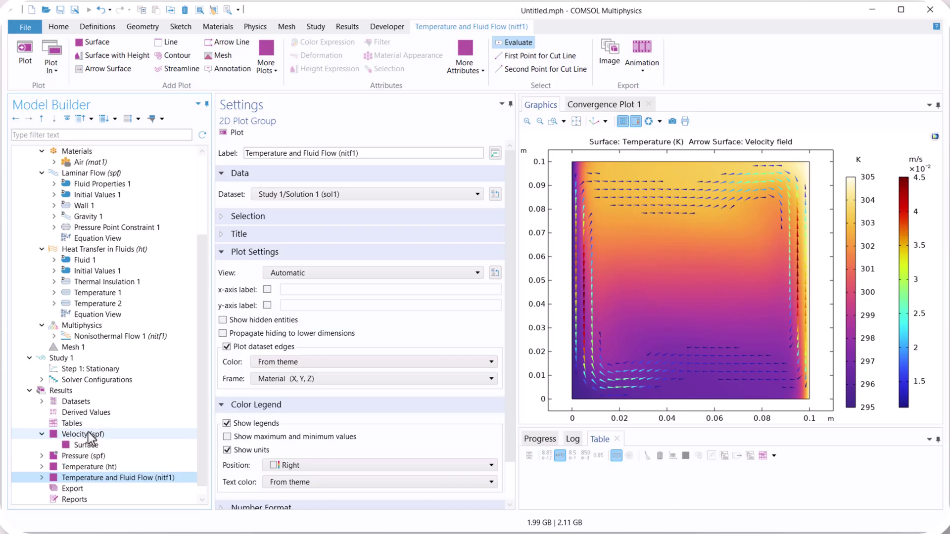
pyautogui.click(88, 435)
pyautogui.rightClick(95, 434)
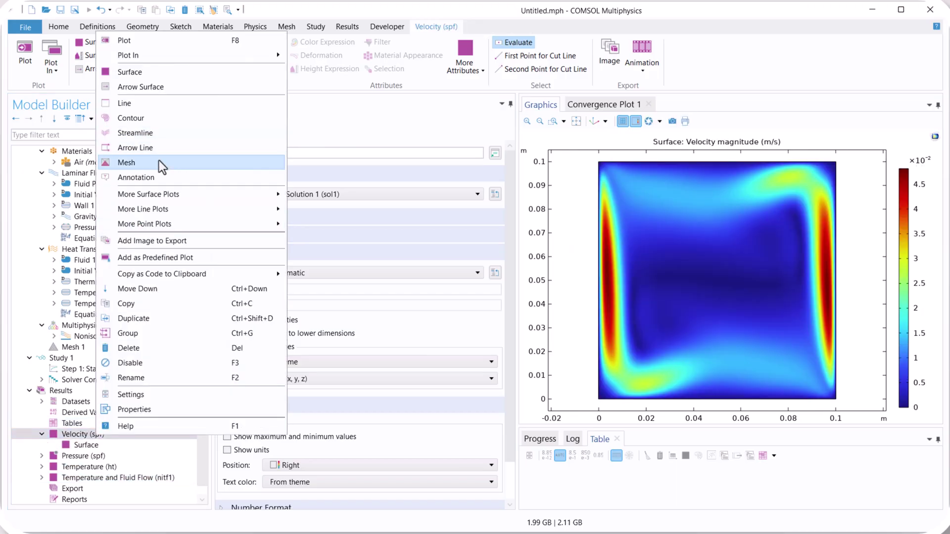
pyautogui.click(159, 89)
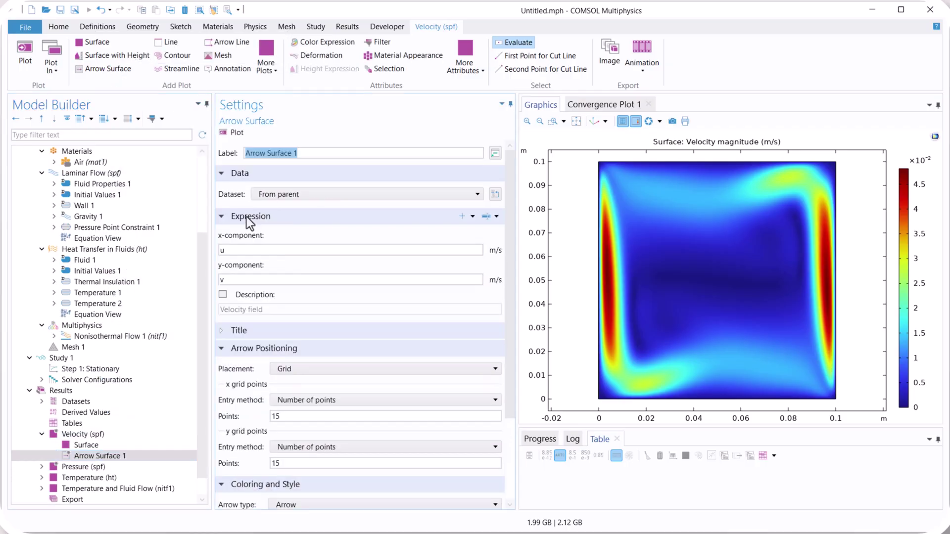
pyautogui.click(237, 133)
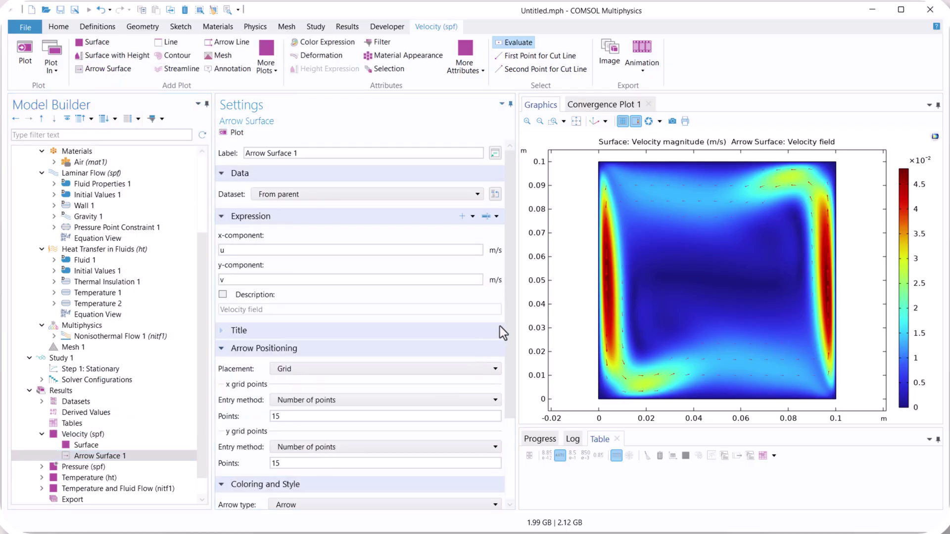
pyautogui.scroll(-3, 500, 376)
pyautogui.moveTo(332, 461); pyautogui.dragTo(445, 461)
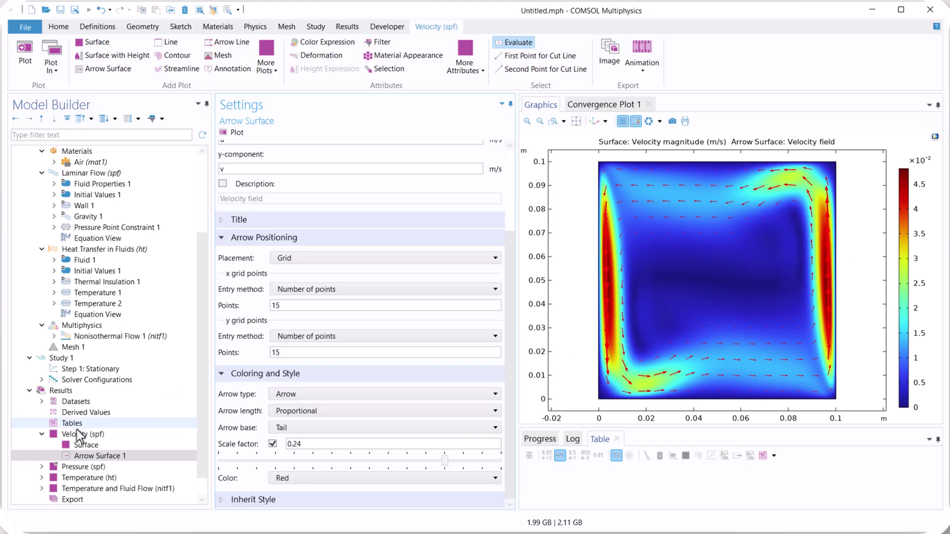
pyautogui.click(41, 435)
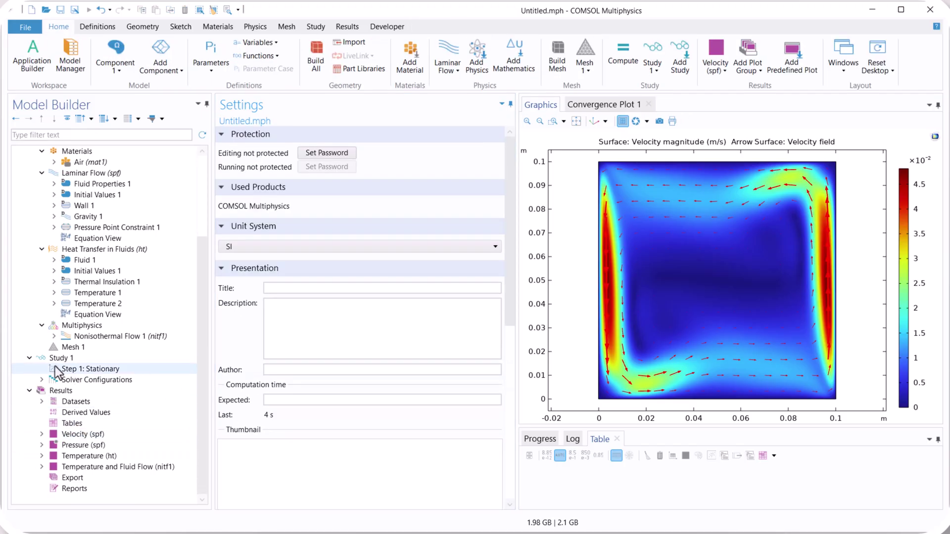
# Add a new Cut Line 2D dataset under Results > Datasets
pyautogui.click(41, 402)
pyautogui.click(82, 402)
pyautogui.rightClick(82, 404)
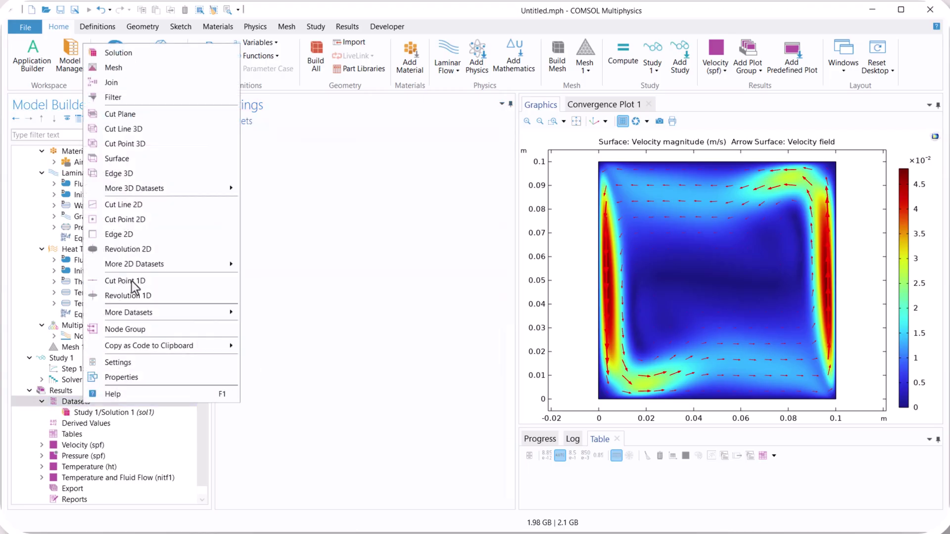
pyautogui.click(138, 207)
# Set the cut line from Point 1 (0,0) to Point 2 (0.1,0.1) and plot it
pyautogui.click(265, 268)
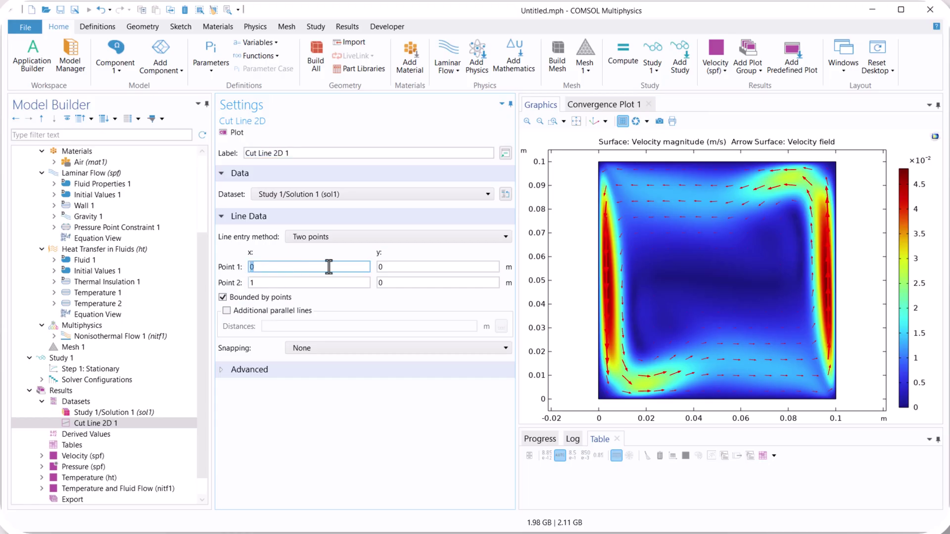
pyautogui.press('Tab')
pyautogui.press('Tab')
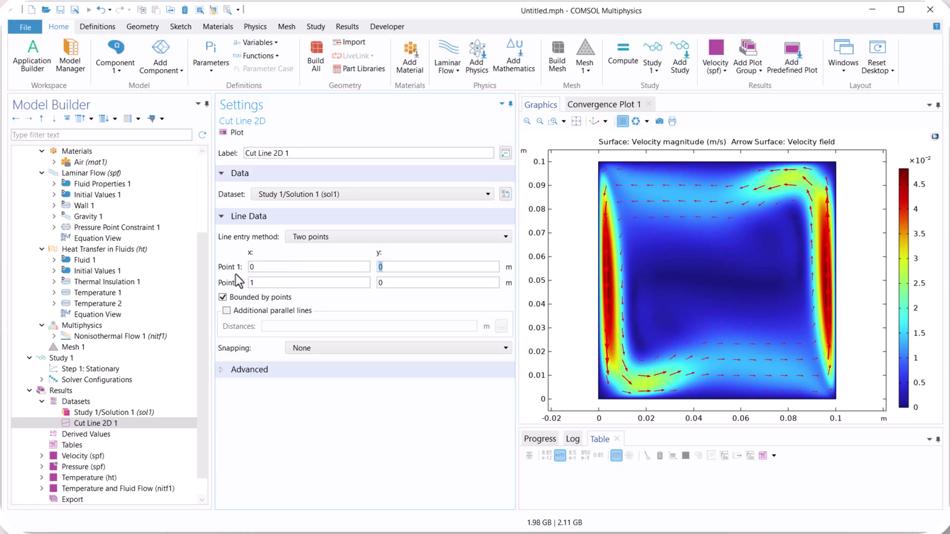
pyautogui.click(303, 420)
pyautogui.write('0.1')
pyautogui.click(395, 284)
pyautogui.doubleClick(395, 283)
pyautogui.click(383, 413)
pyautogui.write('0.1')
pyautogui.click(231, 131)
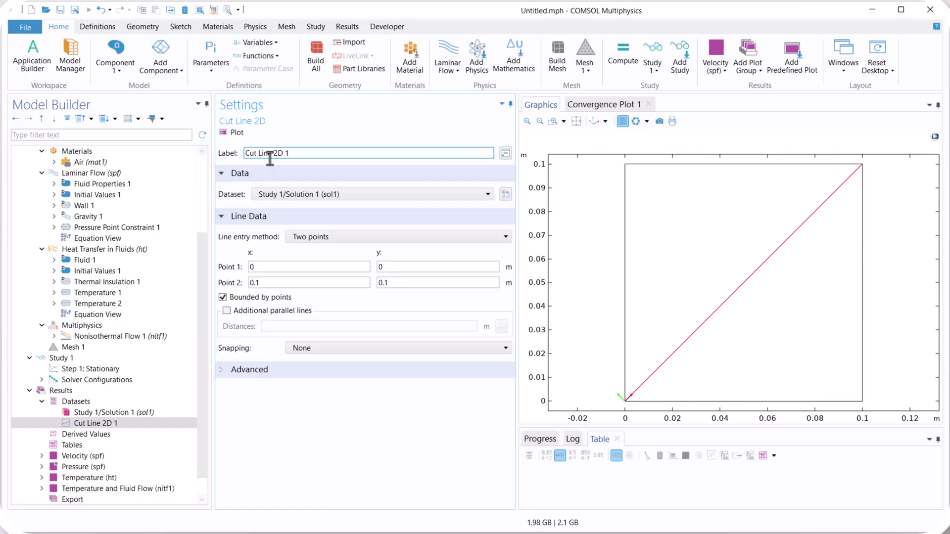
# Add a 1D plot group with a Line Graph on Cut Line 2D 1, plotting velocity magnitude
pyautogui.rightClick(64, 390)
pyautogui.click(111, 184)
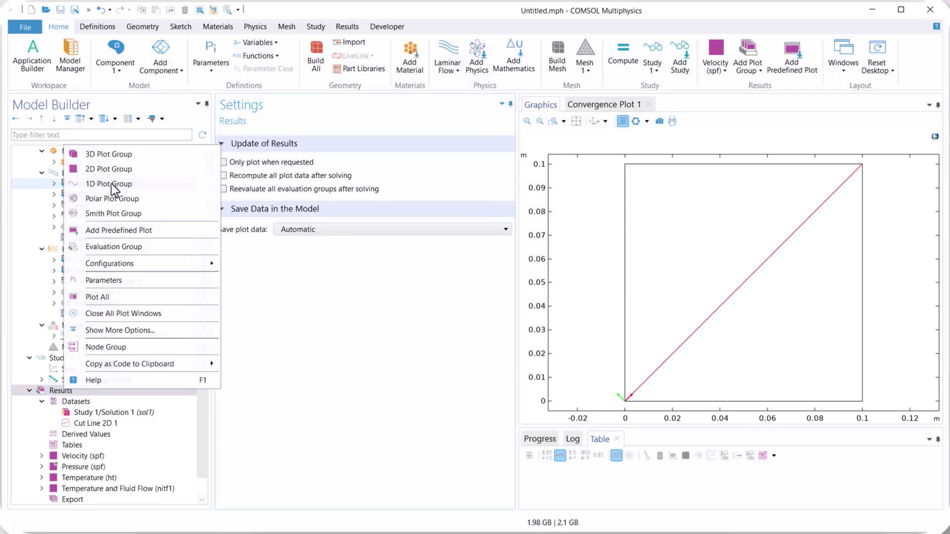
pyautogui.rightClick(128, 487)
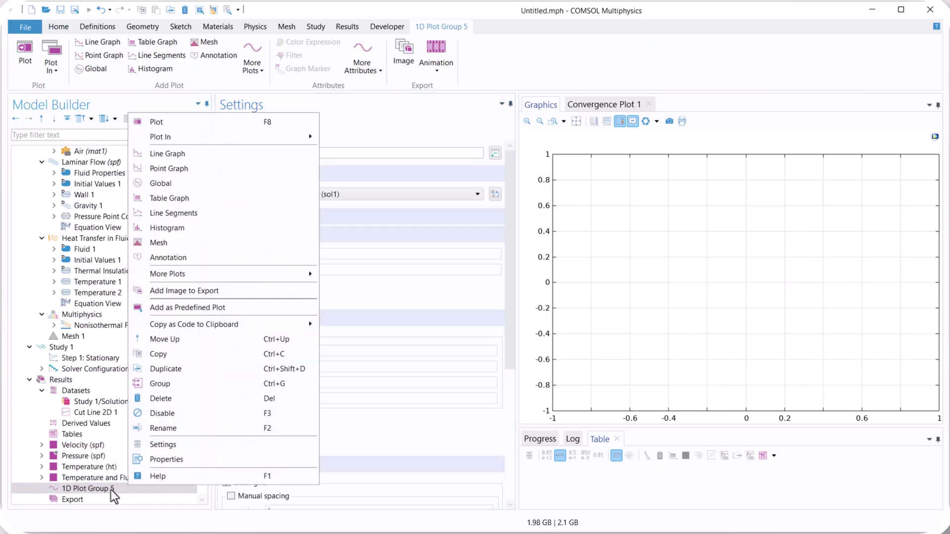
pyautogui.click(184, 168)
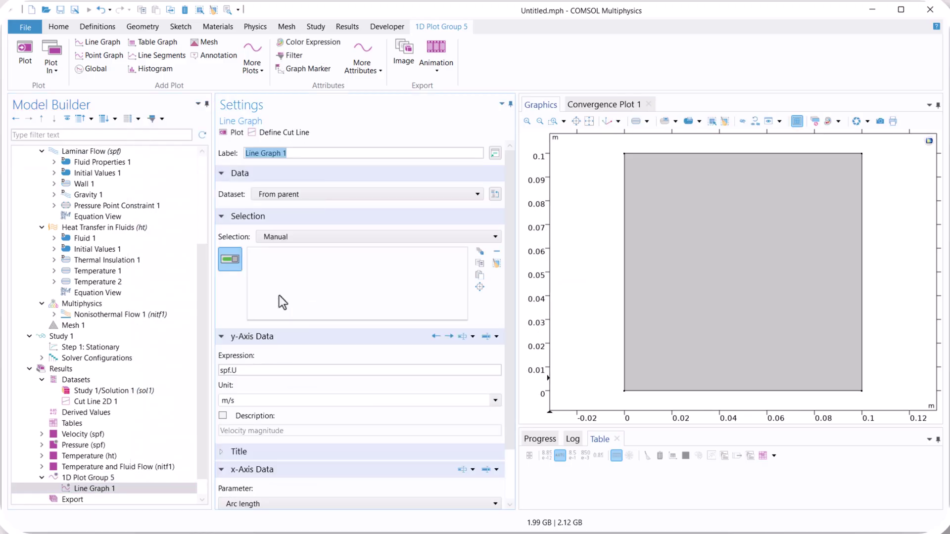
pyautogui.click(300, 195)
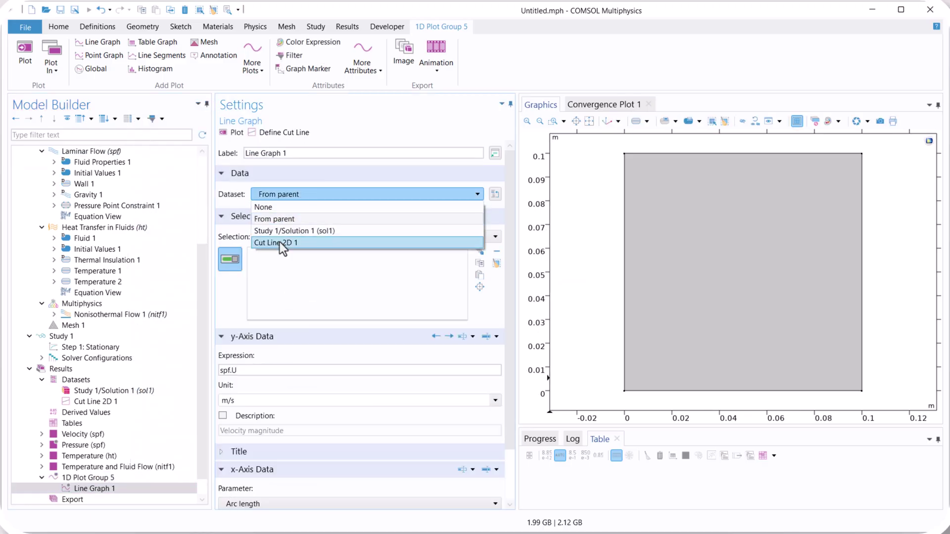
pyautogui.click(280, 242)
pyautogui.click(240, 134)
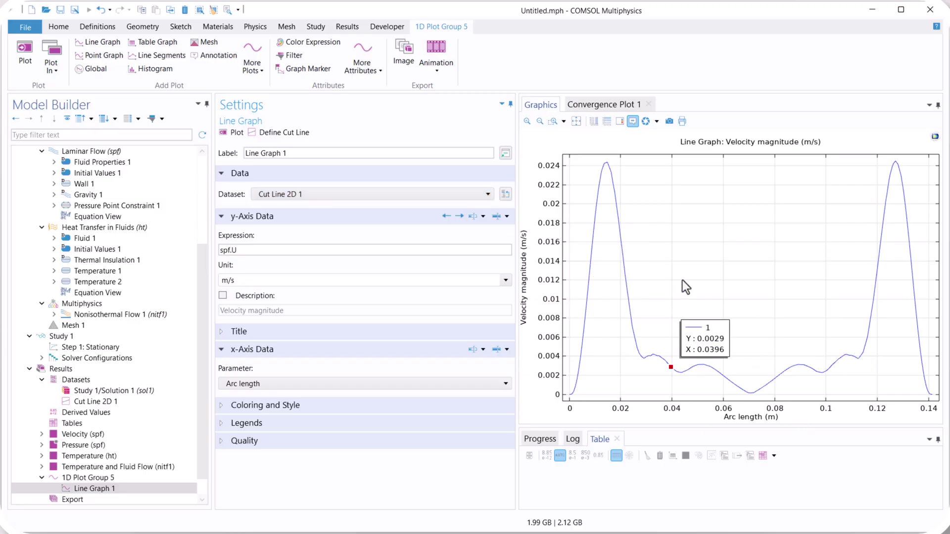
# Change the line graph expression from spf.U to T and replot temperature along the line
pyautogui.doubleClick(229, 250)
pyautogui.write('T')
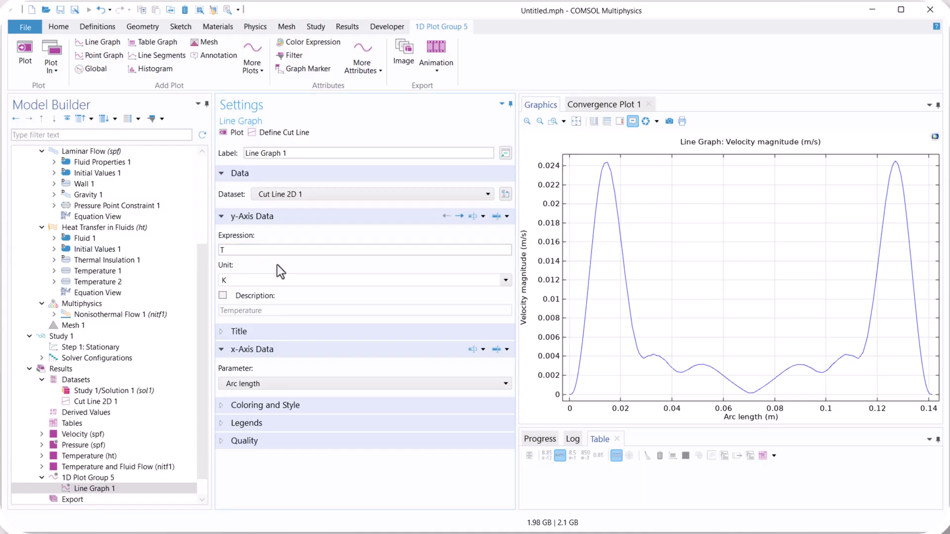
pyautogui.click(233, 133)
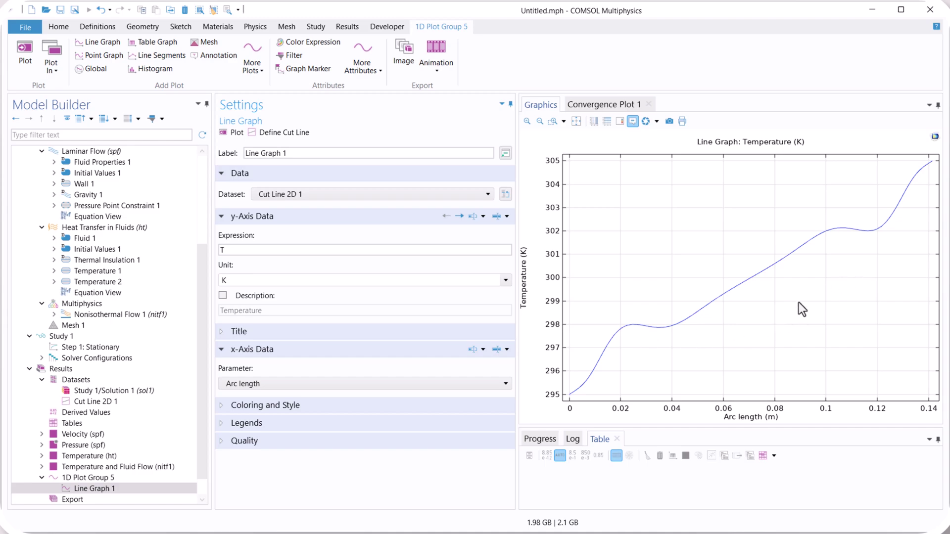
# Style the temperature curve with Cycle line style, Red color and Square markers
pyautogui.click(301, 405)
pyautogui.click(380, 439)
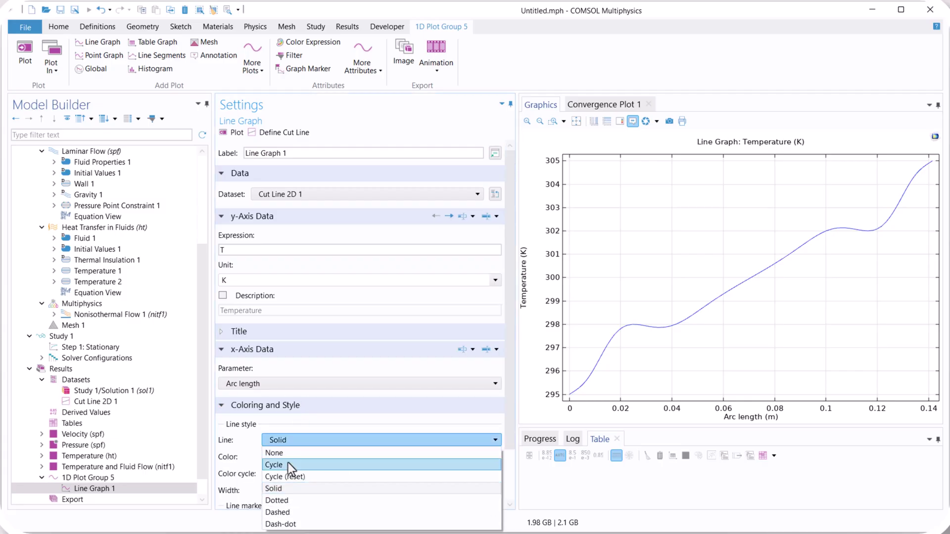
pyautogui.click(288, 463)
pyautogui.scroll(-3, 507, 334)
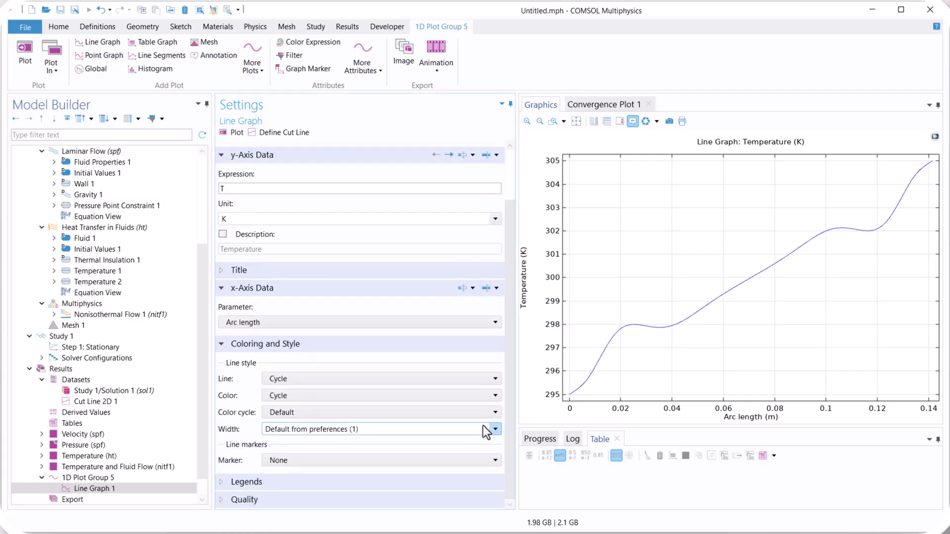
pyautogui.click(301, 398)
pyautogui.click(290, 360)
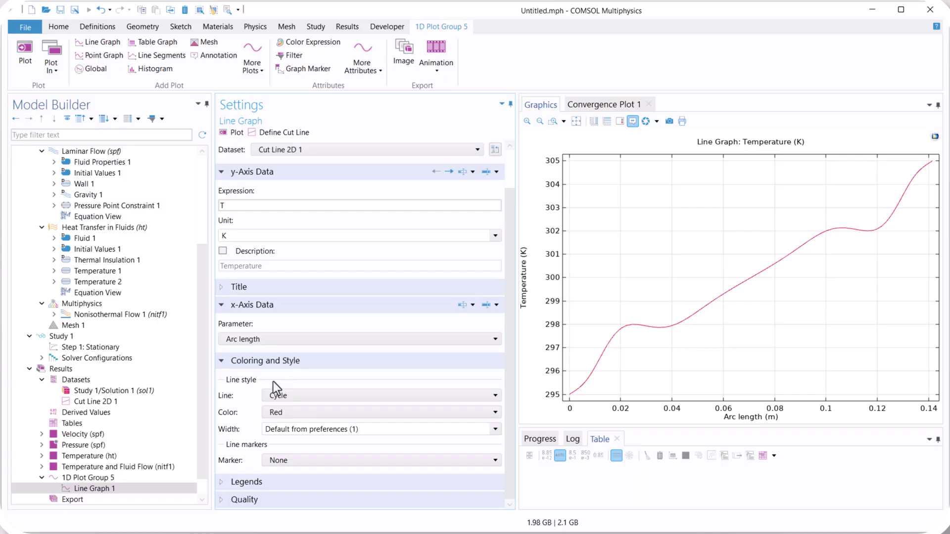
pyautogui.click(318, 465)
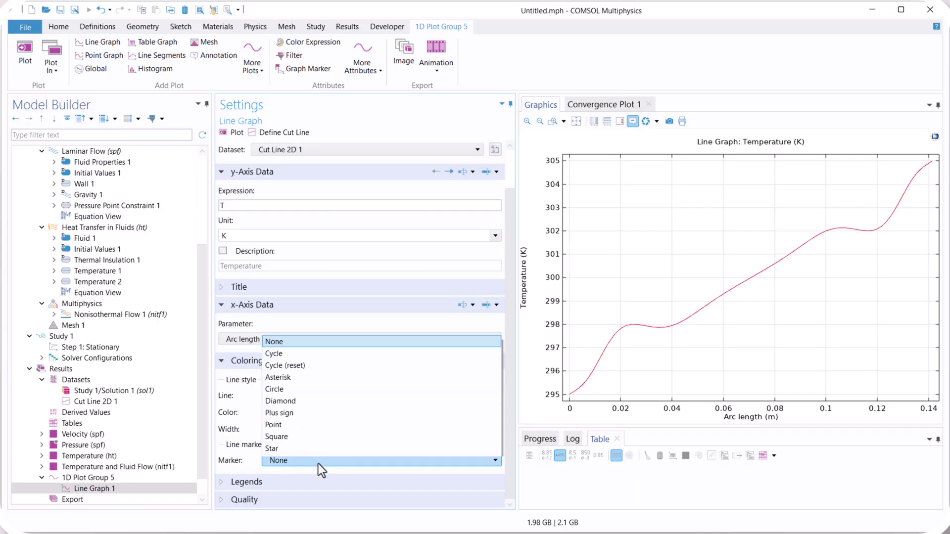
pyautogui.click(299, 426)
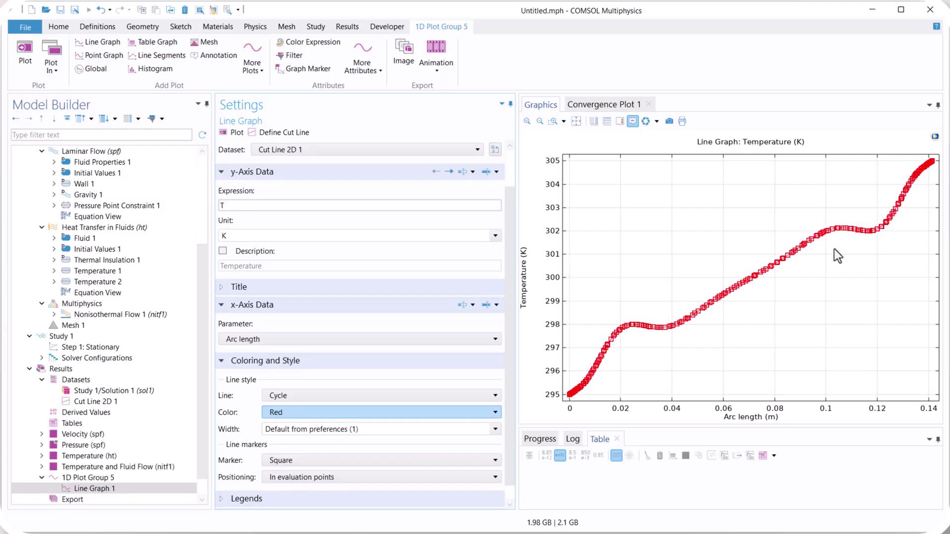
# Collapse 1D Plot Group 5 and bring the Velocity (spf) surface plot back into view
pyautogui.click(74, 478)
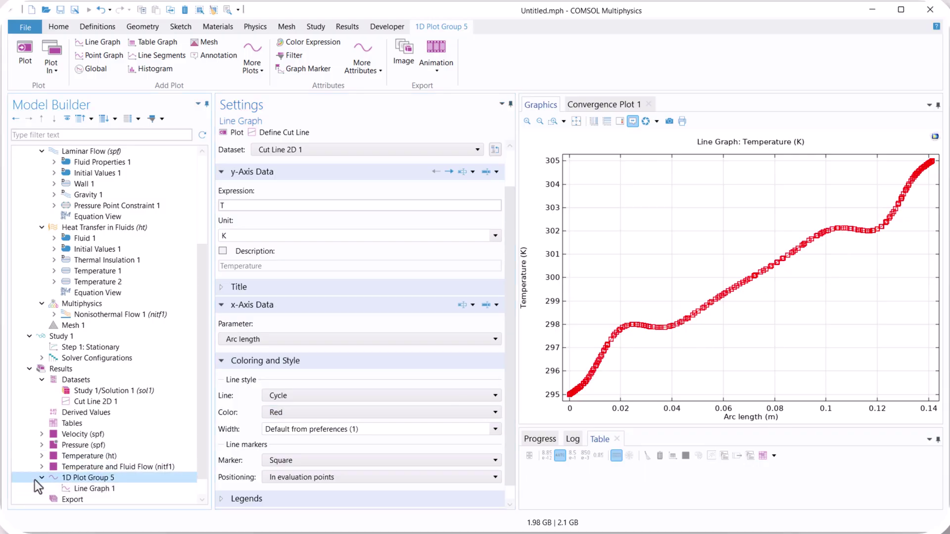
pyautogui.click(41, 478)
pyautogui.click(101, 459)
pyautogui.click(79, 437)
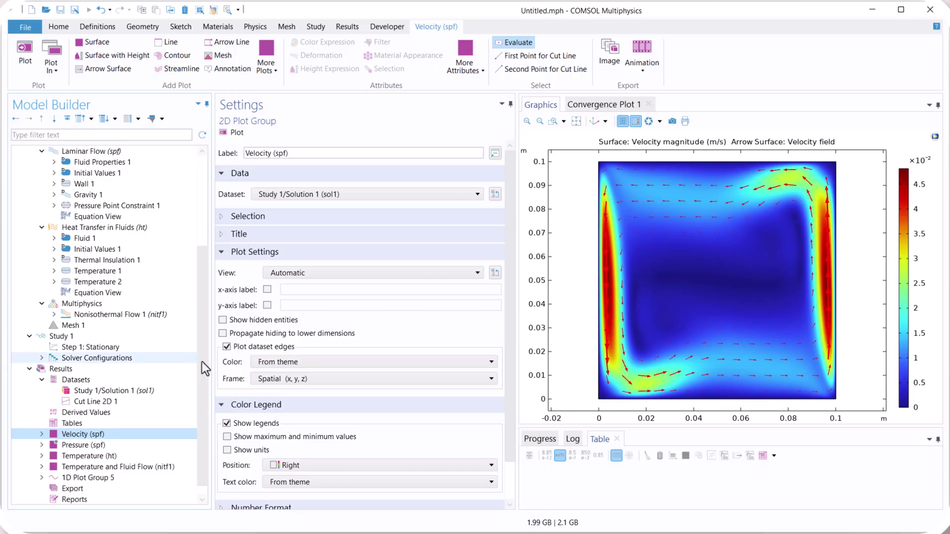
# Add a Parametric Sweep to Study 1 with DT as the swept parameter
pyautogui.scroll(-1, 202, 362)
pyautogui.click(67, 326)
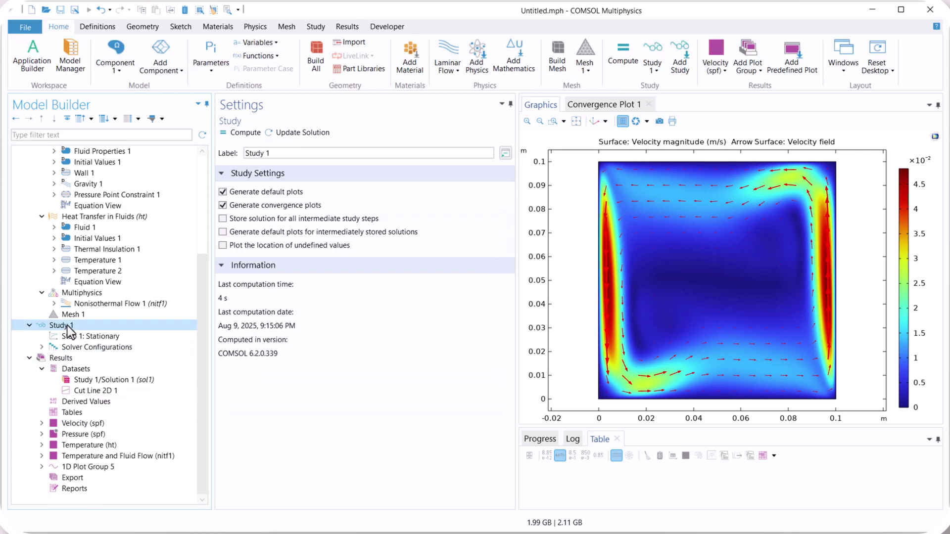
pyautogui.rightClick(68, 327)
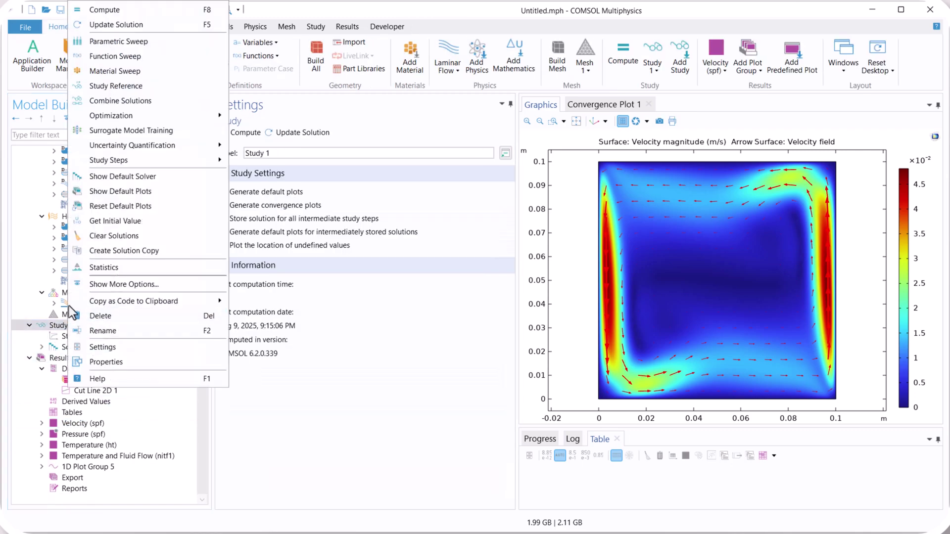
pyautogui.click(109, 42)
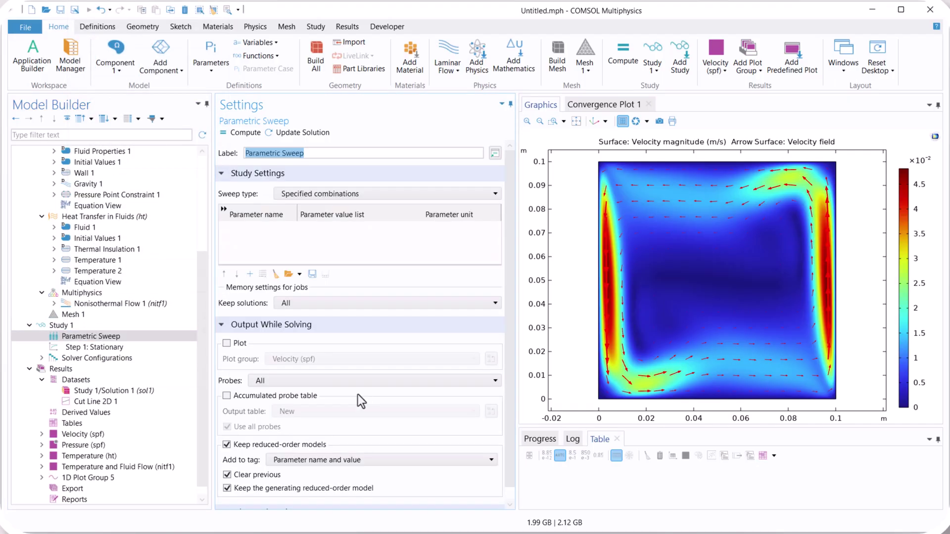
pyautogui.click(250, 274)
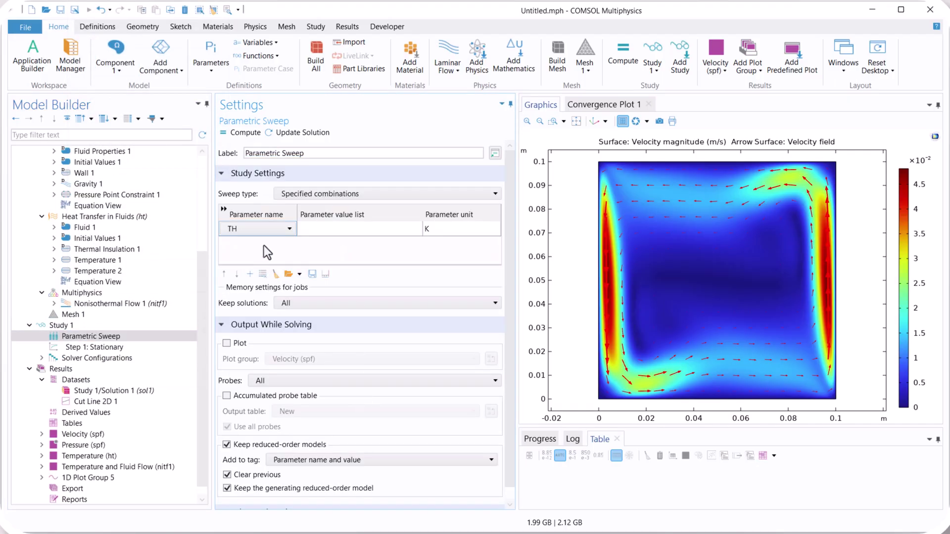
pyautogui.click(268, 230)
pyautogui.click(259, 261)
# Fill the DT values with a range from 1 to 10 K using 5 values
pyautogui.click(326, 273)
pyautogui.click(449, 216)
pyautogui.click(447, 237)
pyautogui.write('1')
pyautogui.click(424, 274)
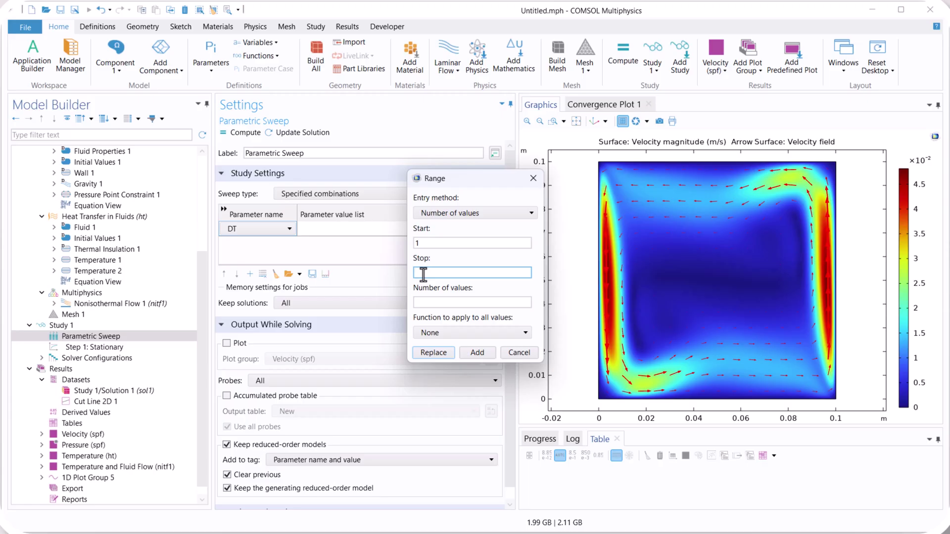
pyautogui.click(443, 302)
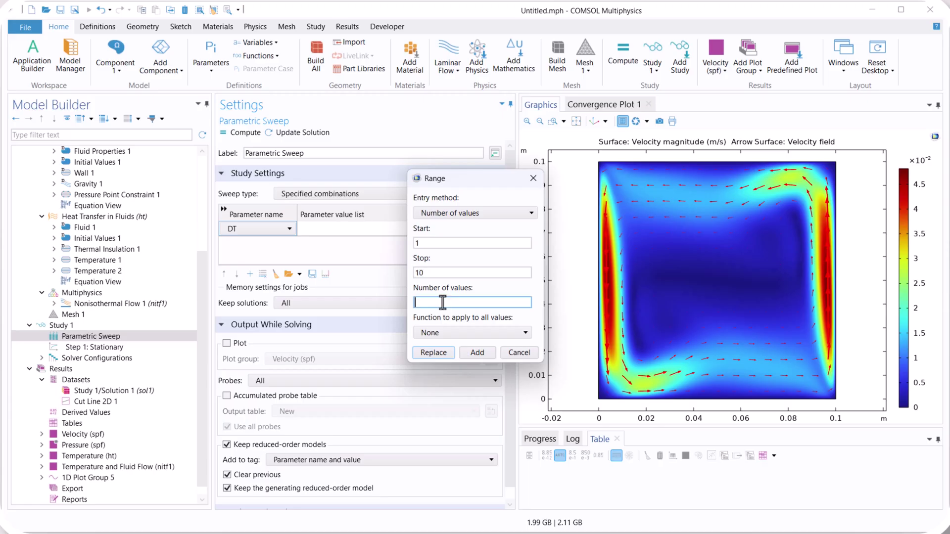
pyautogui.write('5')
pyautogui.click(444, 353)
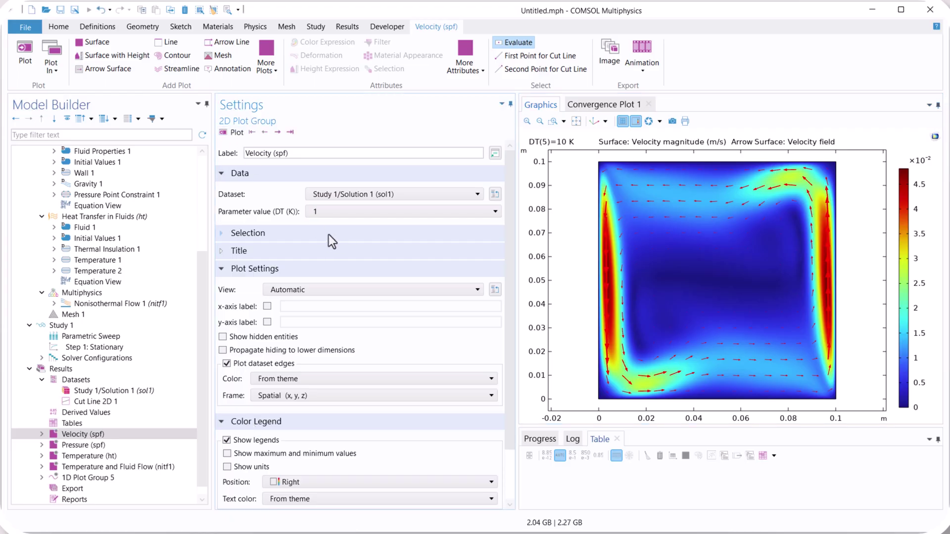
# Plot the velocity field for DT values of 1, 3.25 and 5.5 K
pyautogui.click(241, 132)
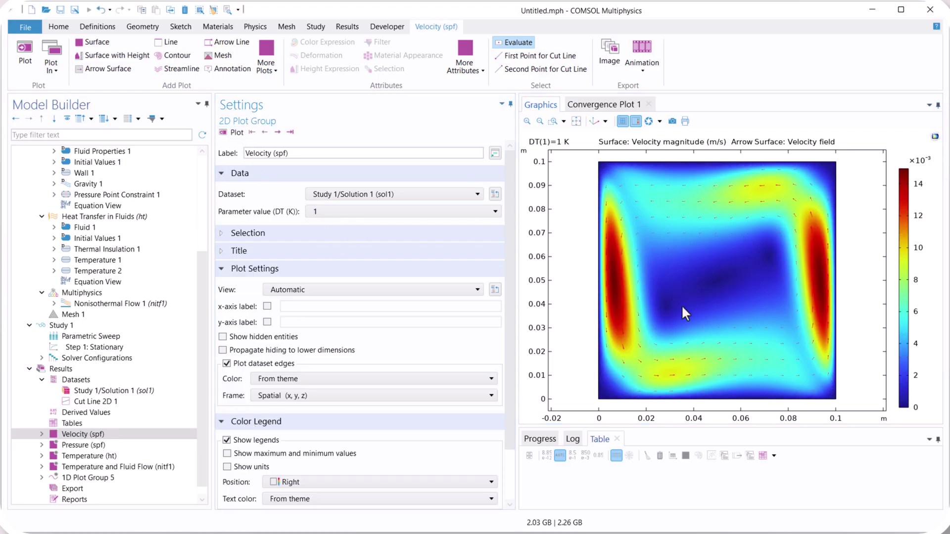
pyautogui.click(346, 213)
pyautogui.click(337, 233)
pyautogui.click(233, 130)
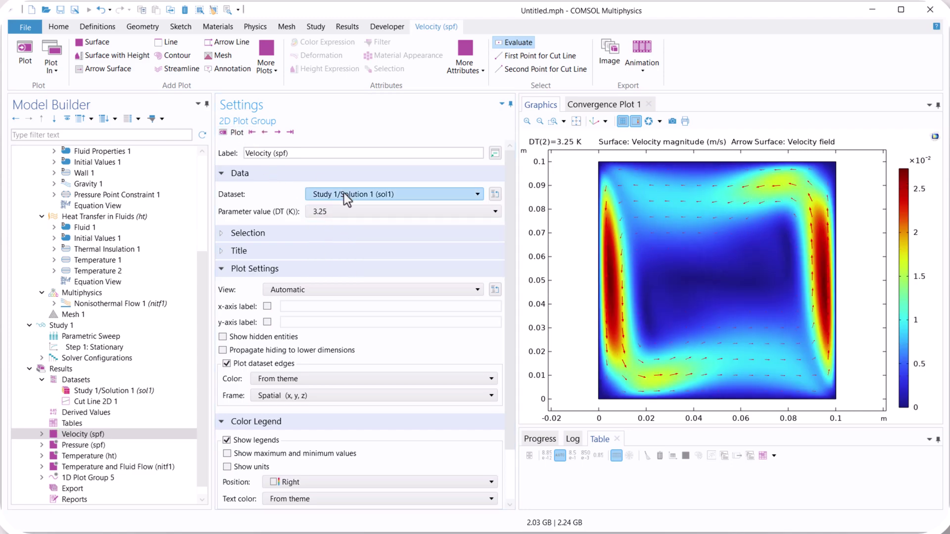
pyautogui.click(341, 212)
pyautogui.click(331, 251)
pyautogui.click(237, 133)
# Plot the velocity field for DT values of 7.75 and 10 K
pyautogui.click(355, 216)
pyautogui.click(343, 255)
pyautogui.click(236, 132)
pyautogui.click(340, 215)
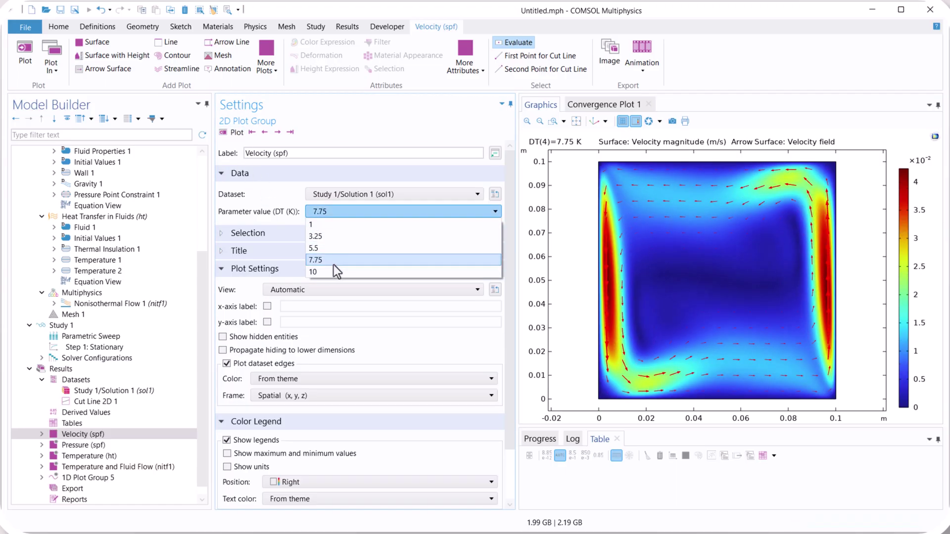
pyautogui.click(333, 271)
pyautogui.click(243, 134)
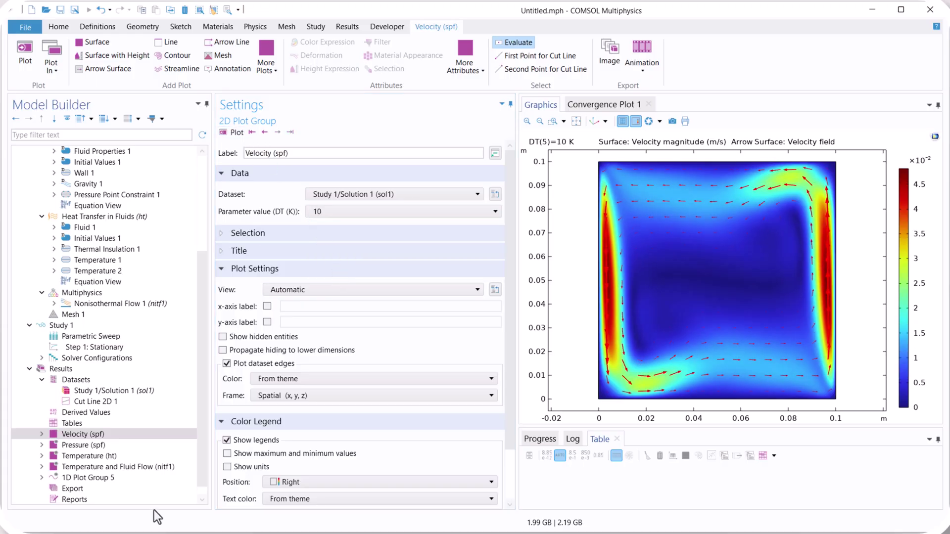
# Show the Temperature (ht) plot for DT = 1 K
pyautogui.click(99, 456)
pyautogui.click(323, 216)
pyautogui.click(325, 227)
pyautogui.click(238, 133)
pyautogui.click(346, 213)
# Plot temperature at DT = 5.5 K and recolour Surface 1 with the RainbowLightClassic color table
pyautogui.click(333, 244)
pyautogui.click(231, 132)
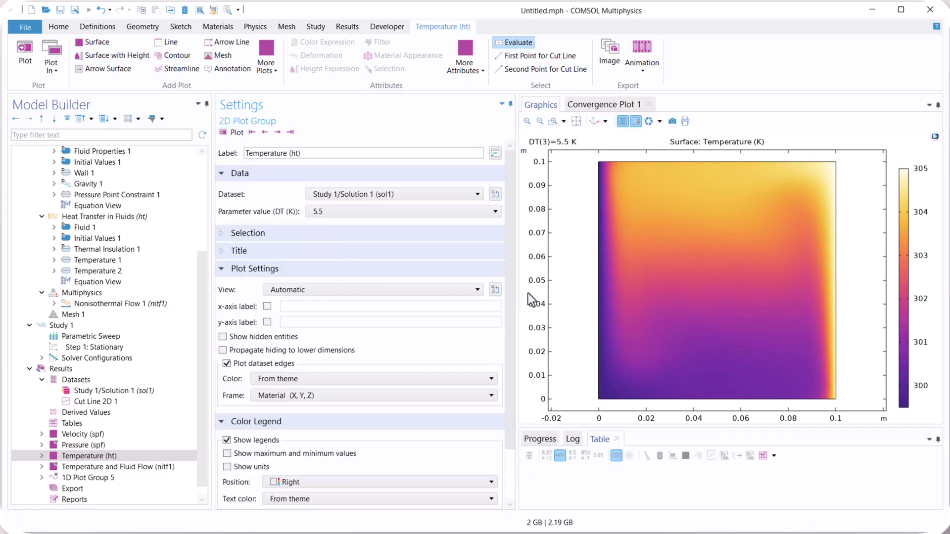
pyautogui.scroll(-2, 510, 277)
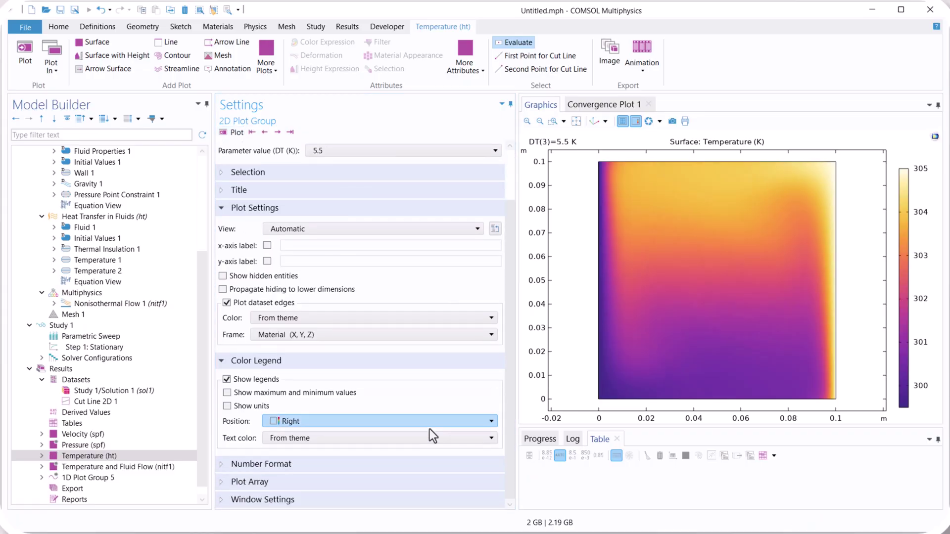
pyautogui.click(61, 465)
pyautogui.click(42, 455)
pyautogui.click(89, 466)
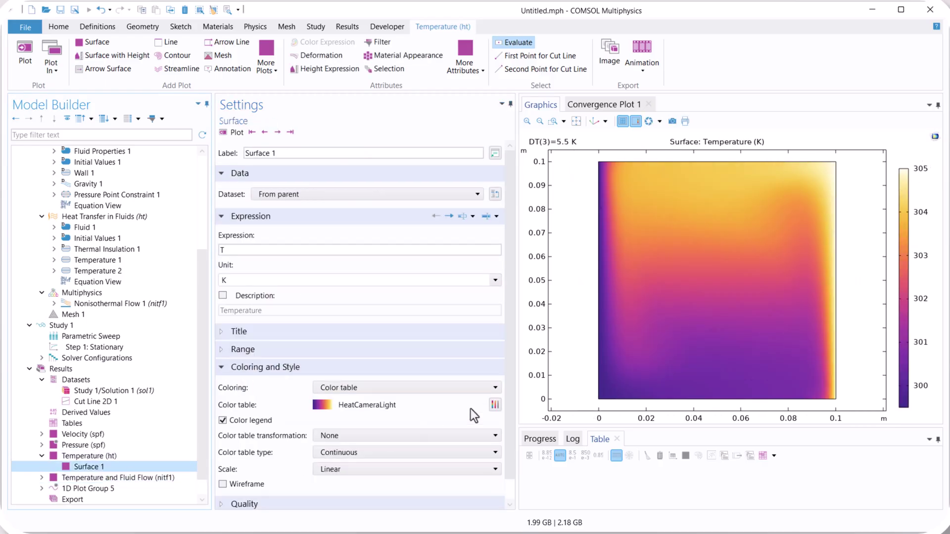
pyautogui.click(495, 405)
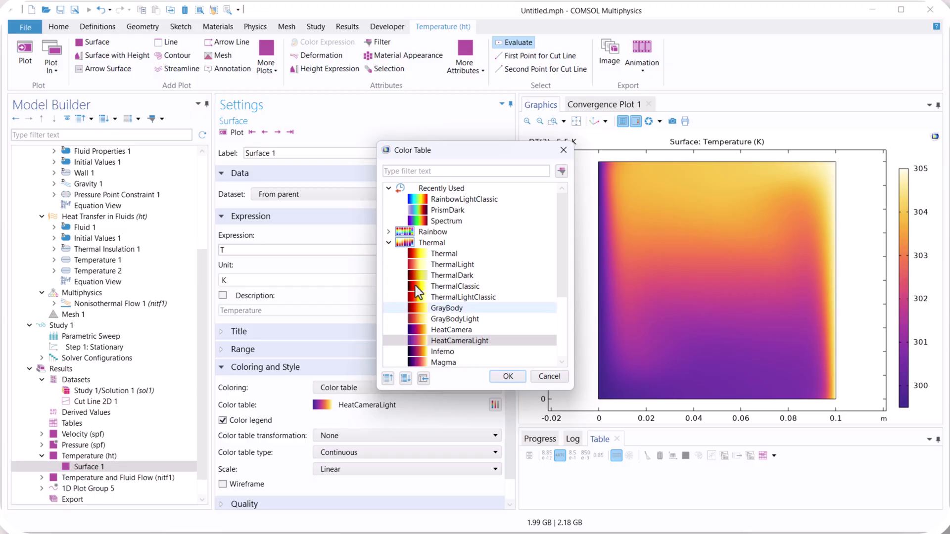
pyautogui.moveTo(562, 219)
pyautogui.mouseDown()
pyautogui.moveTo(568, 317)
pyautogui.moveTo(564, 218)
pyautogui.mouseUp()
pyautogui.click(487, 209)
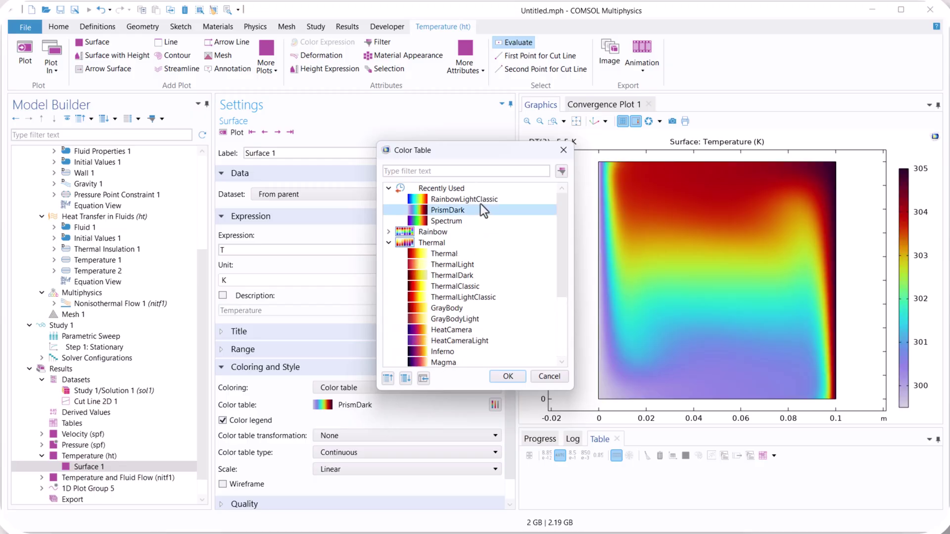
pyautogui.click(478, 200)
pyautogui.click(507, 375)
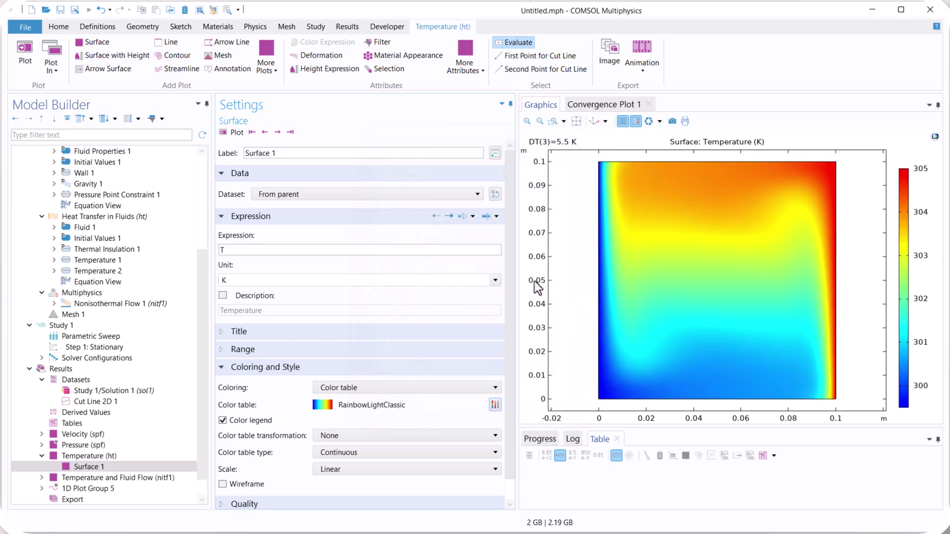
# Replot the Temperature (ht) plot for DT = 1 K, then for DT = 10 K
pyautogui.click(102, 456)
pyautogui.click(351, 211)
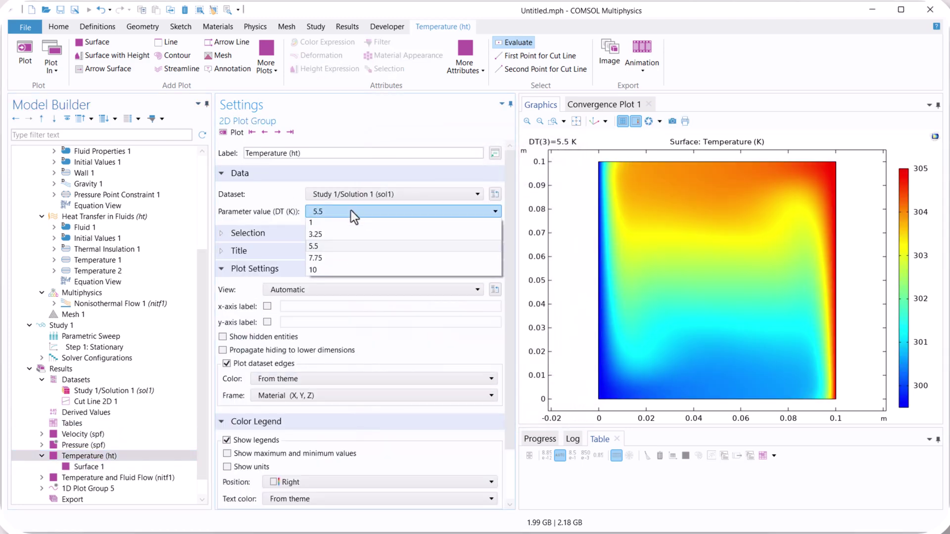
pyautogui.click(341, 228)
pyautogui.click(233, 132)
pyautogui.click(338, 212)
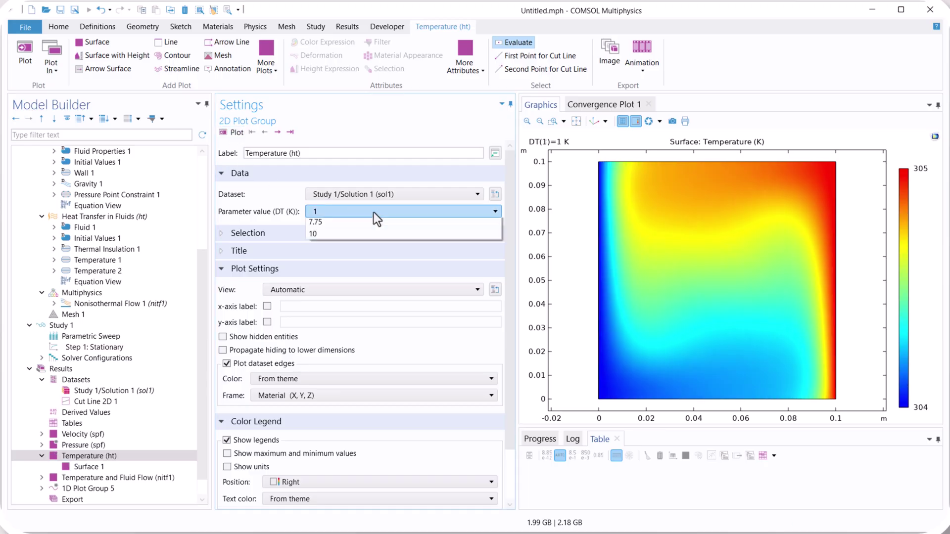
pyautogui.click(355, 274)
pyautogui.click(230, 133)
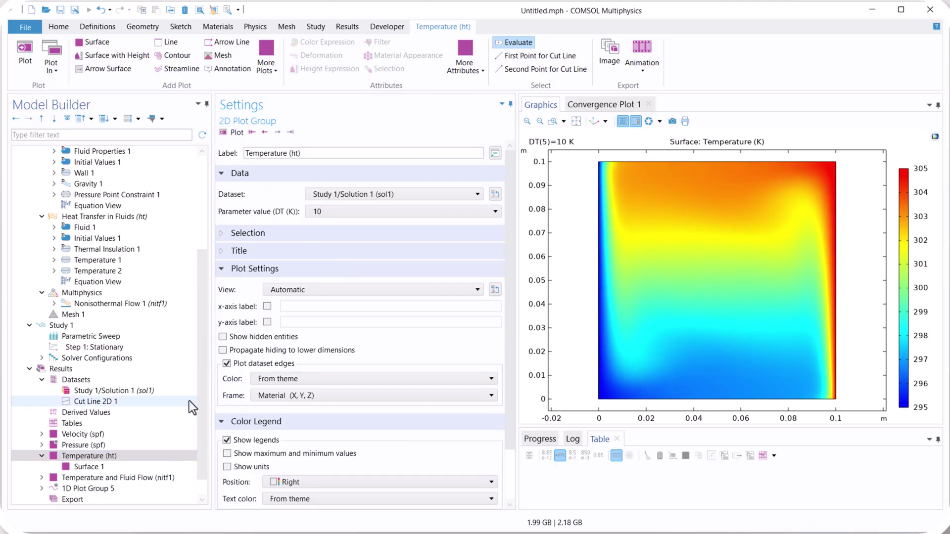
# Change Line Graph 1 in 1D Plot Group 5 to plot spf.U instead of T, and replot
pyautogui.click(146, 403)
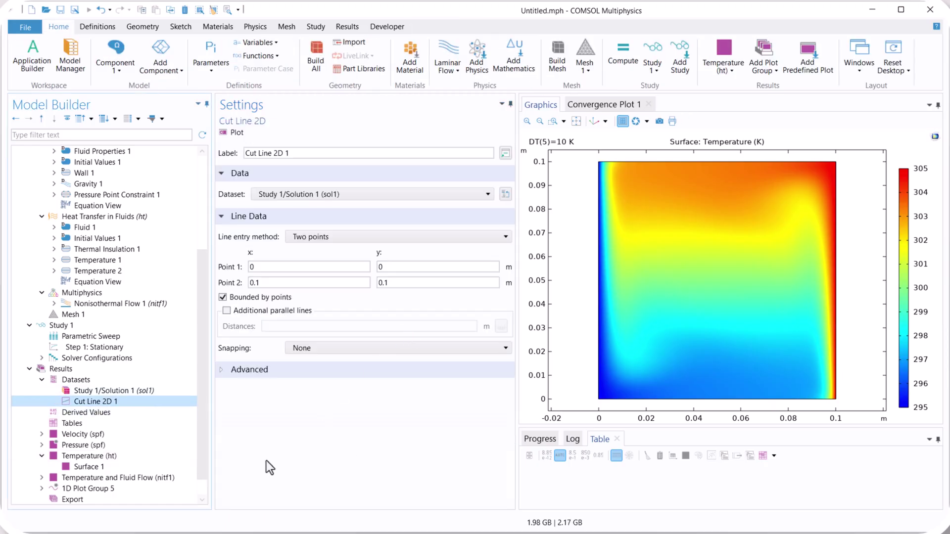
pyautogui.scroll(-1, 202, 406)
pyautogui.click(42, 467)
pyautogui.click(86, 477)
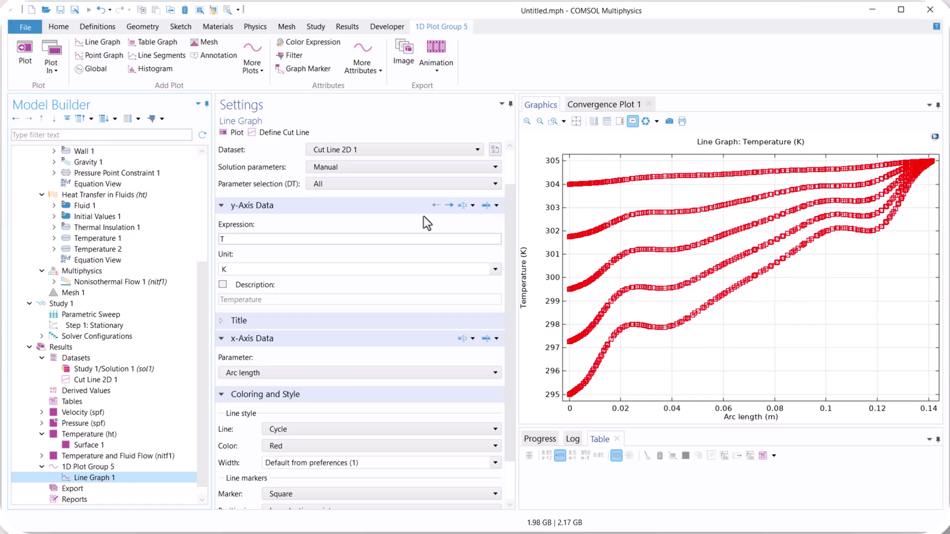
pyautogui.click(238, 240)
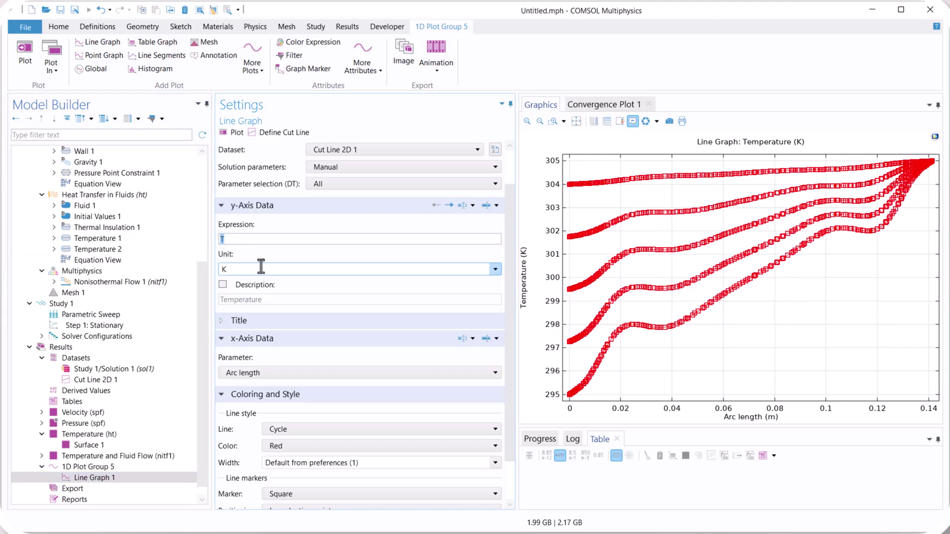
pyautogui.write('spf.U')
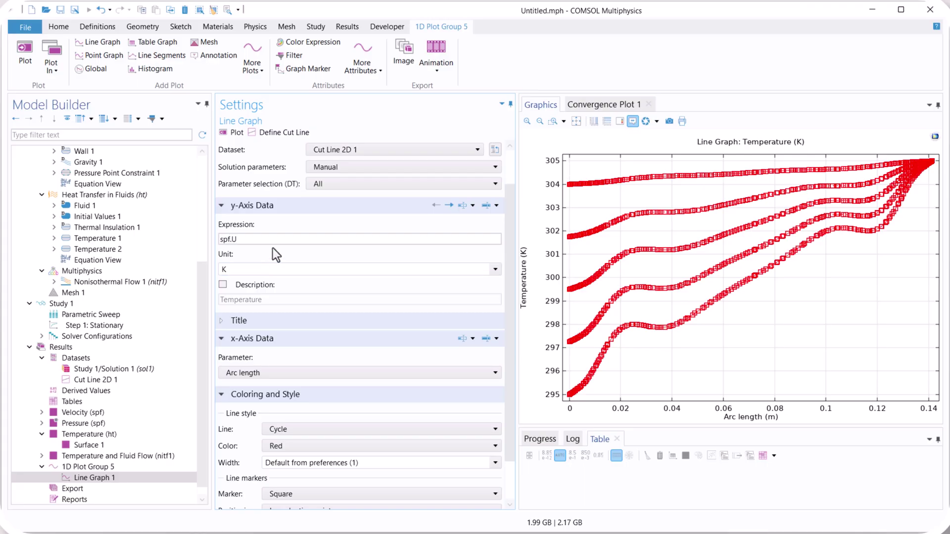
pyautogui.click(227, 134)
# Set the graph's Line style to Cycle (reset) and Color to Cycle, one colour per ΔT
pyautogui.scroll(-2, 227, 198)
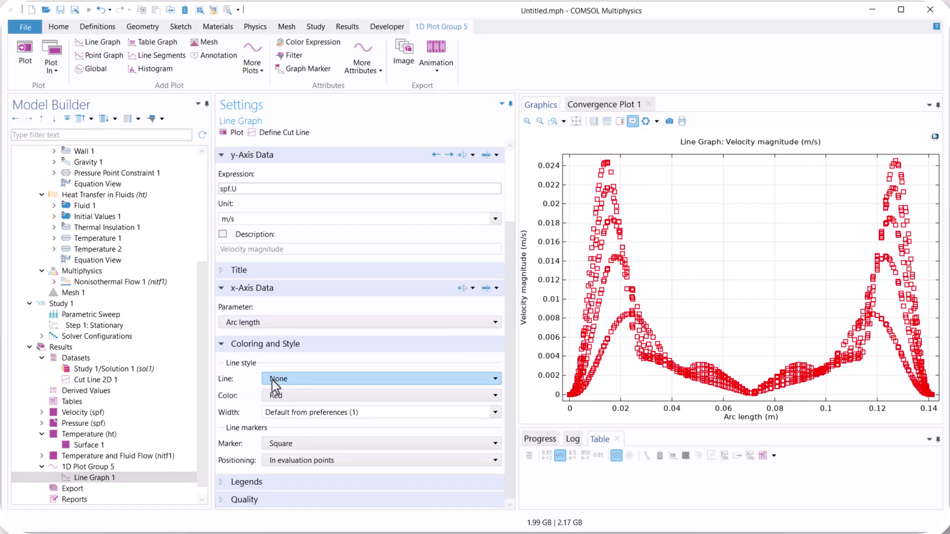
pyautogui.click(274, 381)
pyautogui.click(287, 414)
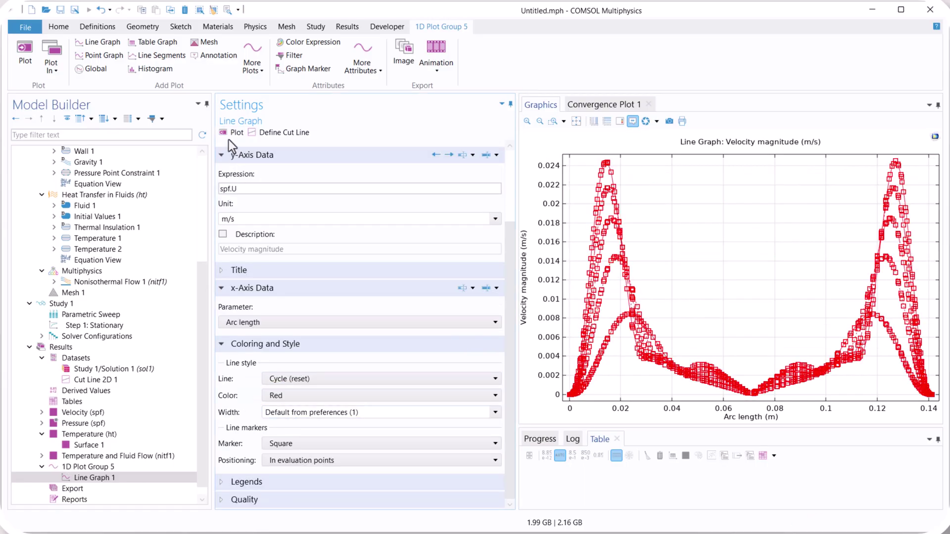
pyautogui.scroll(4, 297, 391)
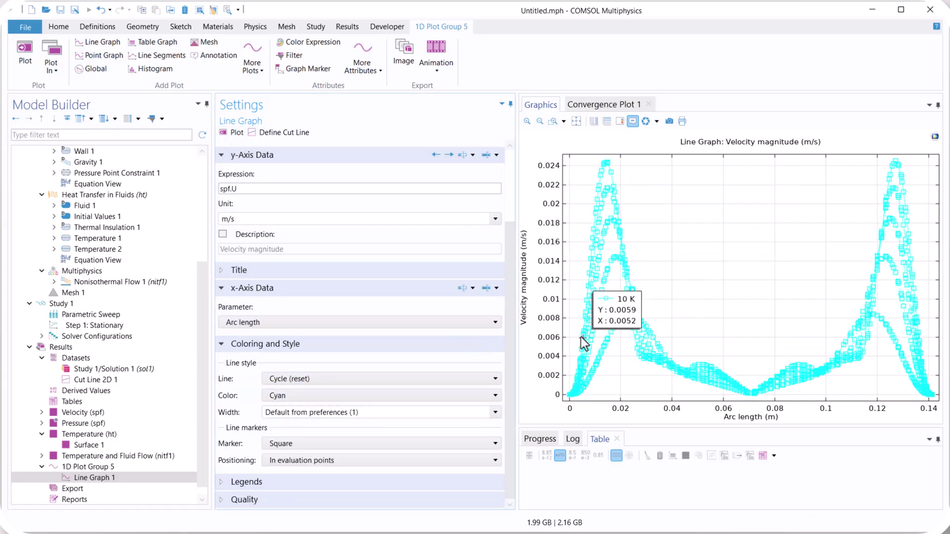
pyautogui.click(379, 396)
pyautogui.click(302, 253)
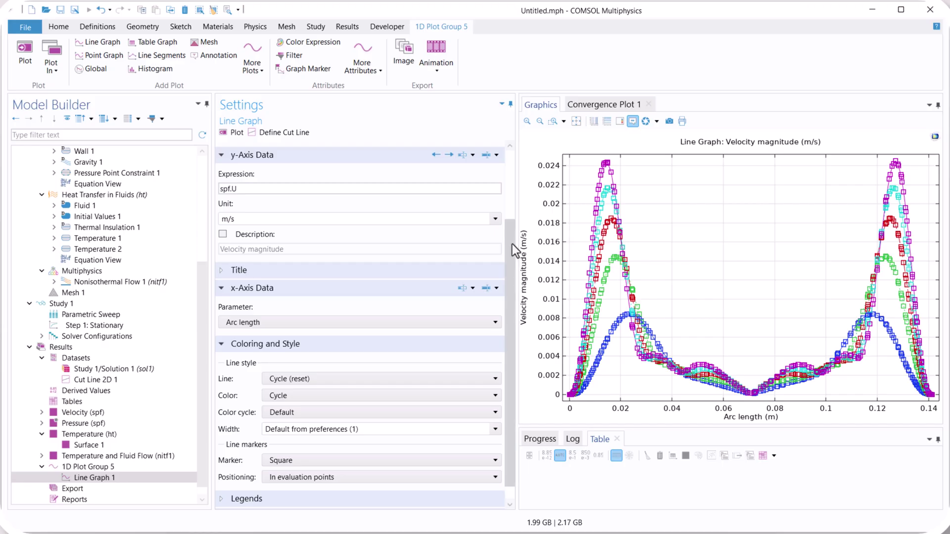
# Turn on Show legends in Line Graph 1 to list the ΔT values
pyautogui.scroll(-1, 245, 473)
pyautogui.click(251, 484)
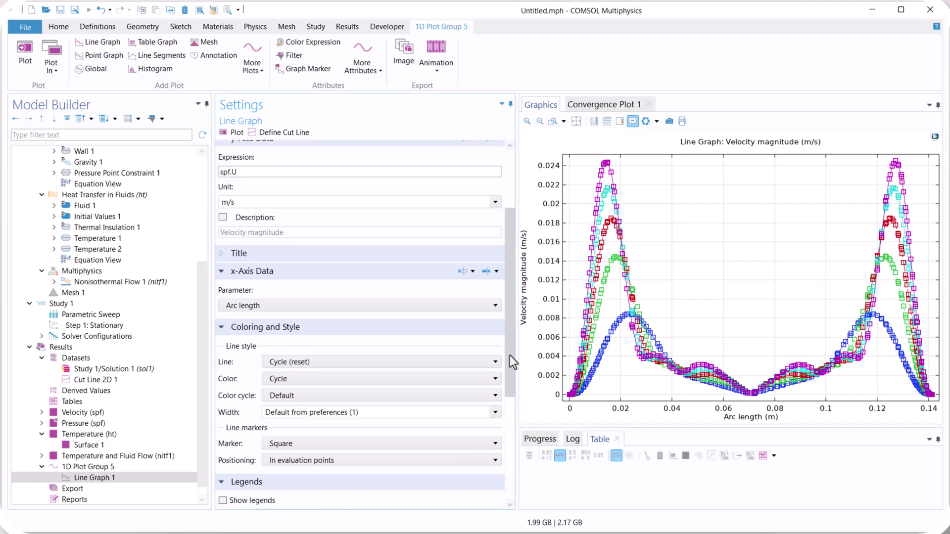
pyautogui.moveTo(509, 354); pyautogui.dragTo(485, 415)
pyautogui.click(222, 394)
pyautogui.moveTo(510, 320); pyautogui.dragTo(510, 353)
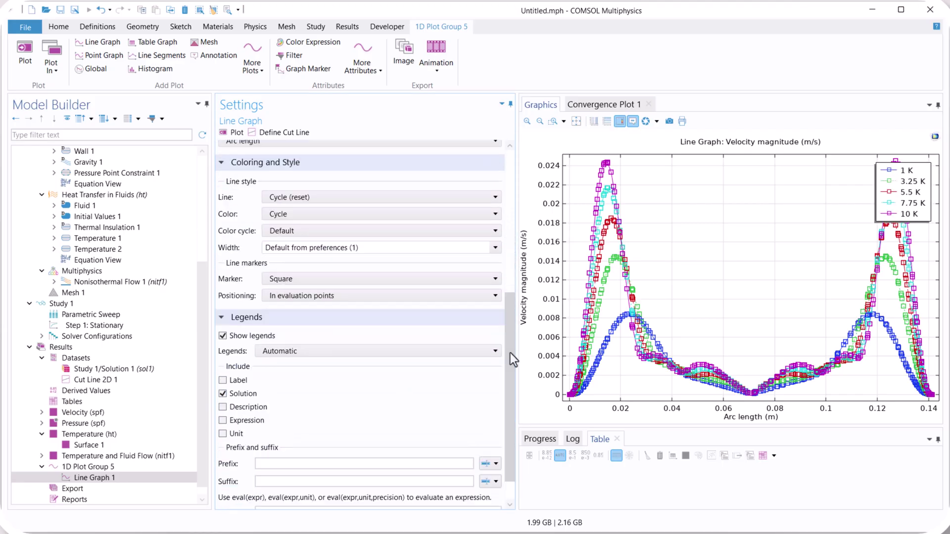
# Set the legend position of 1D Plot Group 5 to Lower right
pyautogui.click(95, 468)
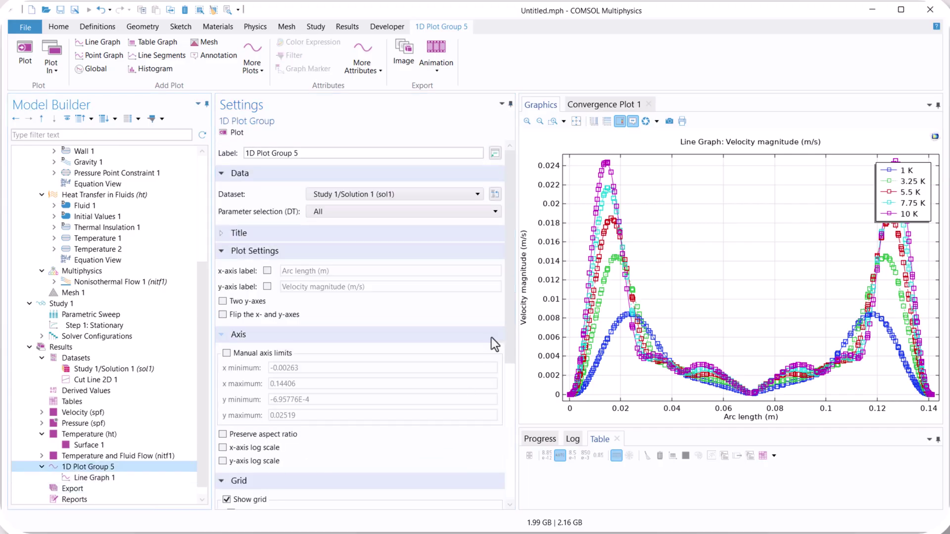
pyautogui.moveTo(512, 289); pyautogui.dragTo(508, 449)
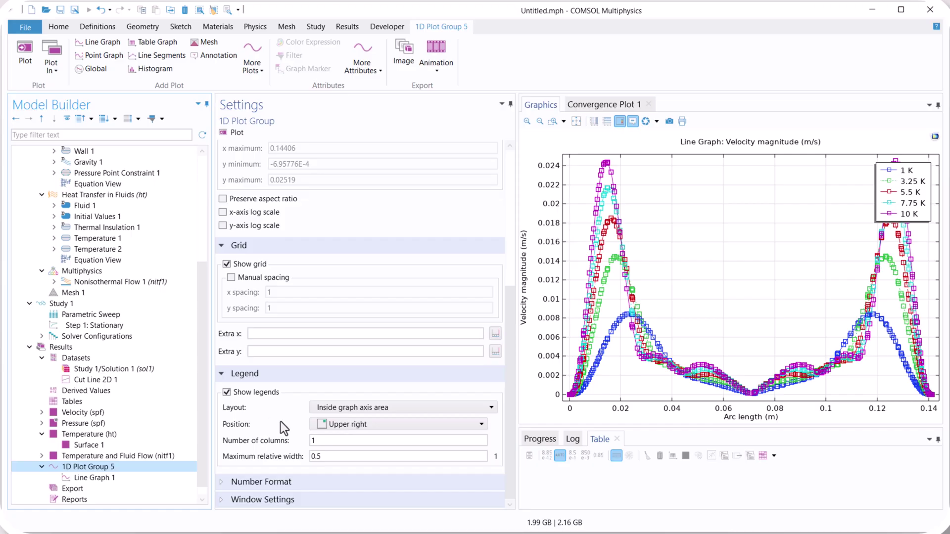
pyautogui.click(337, 421)
pyautogui.click(337, 420)
pyautogui.click(336, 422)
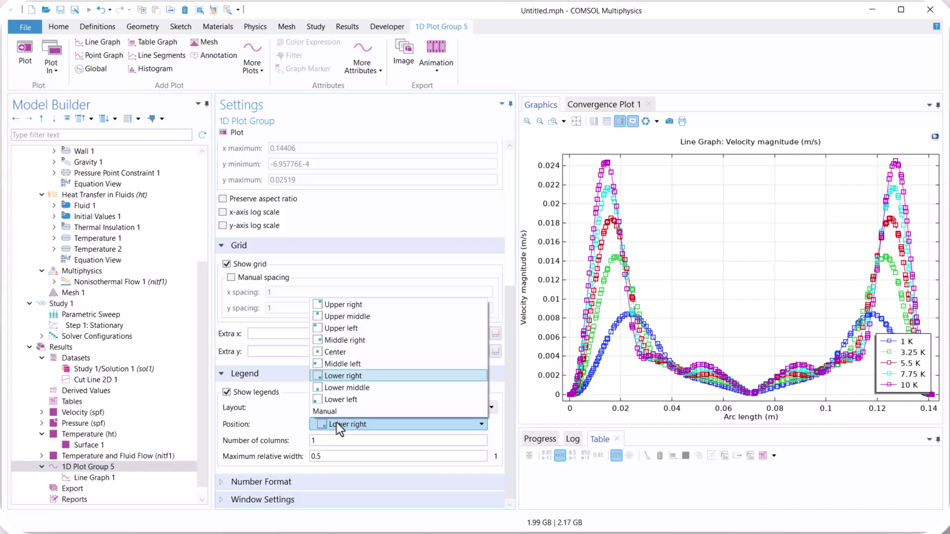